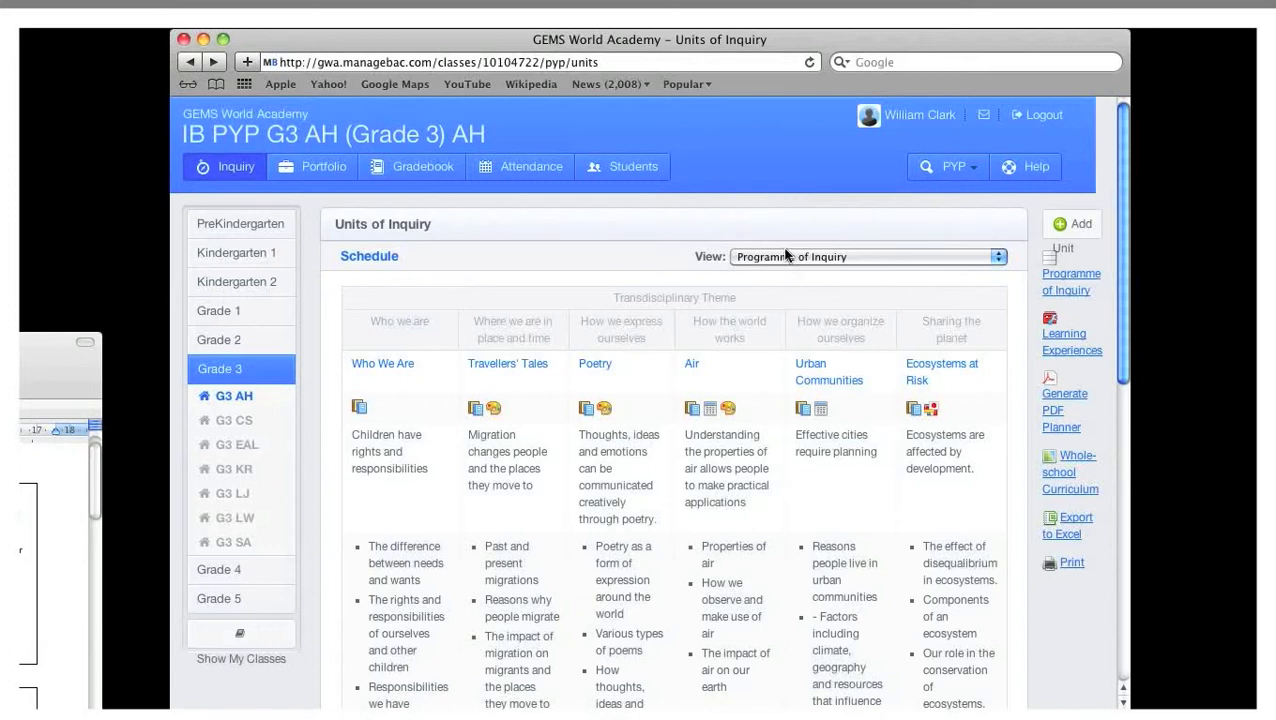
# Step: Bring the Word unit planner document into view for reference, and move it back aside from the Units of Inquiry page
pyautogui.press('super+Tab')
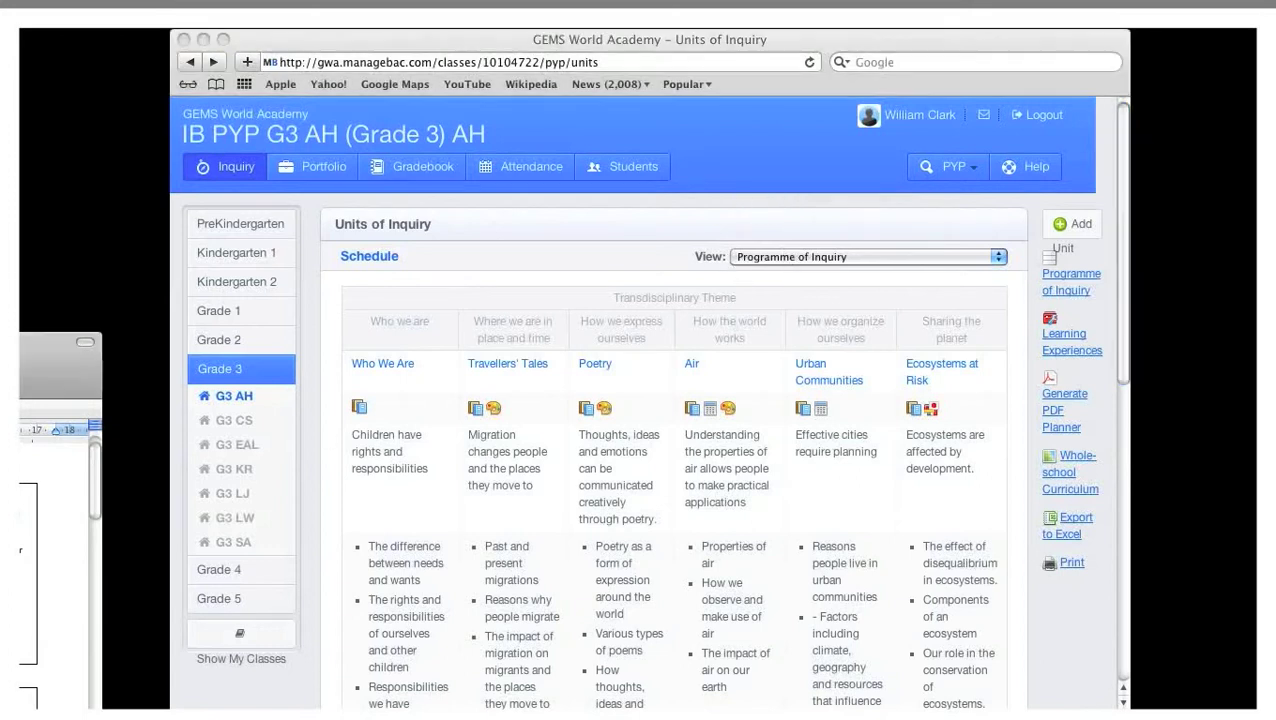
pyautogui.moveTo(60, 342); pyautogui.dragTo(967, 116)
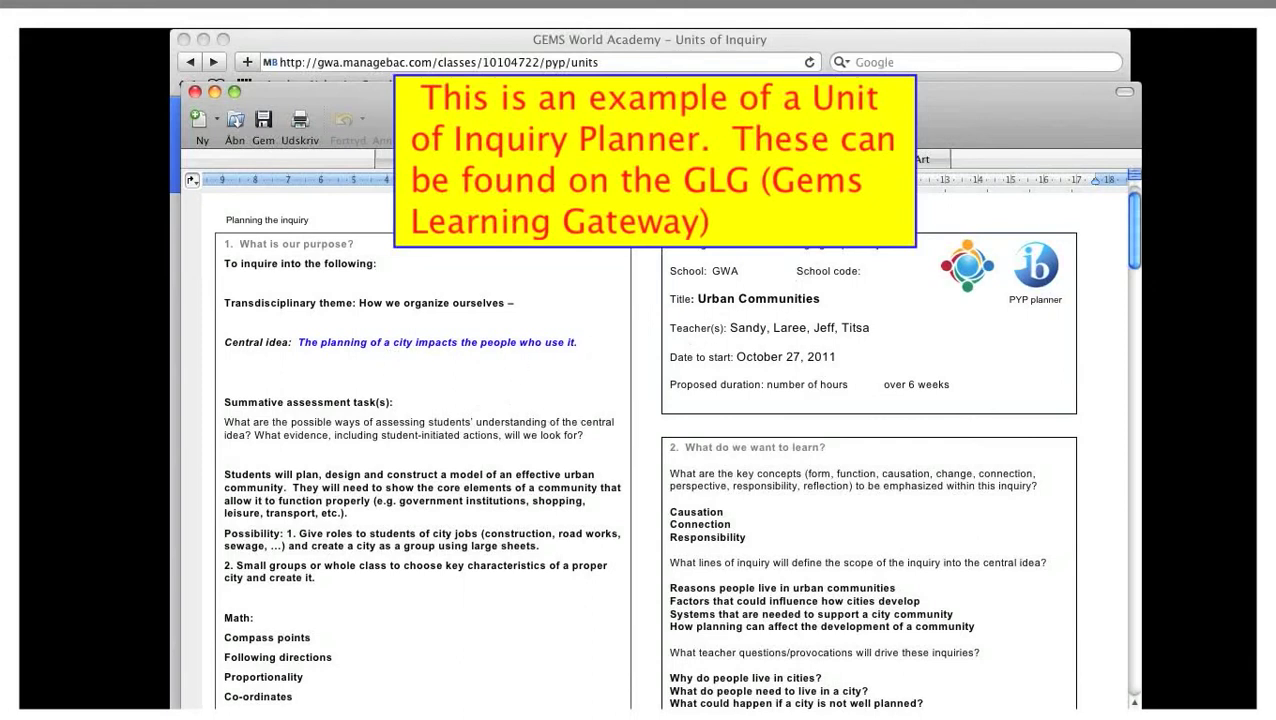
pyautogui.moveTo(959, 117); pyautogui.dragTo(25, 120)
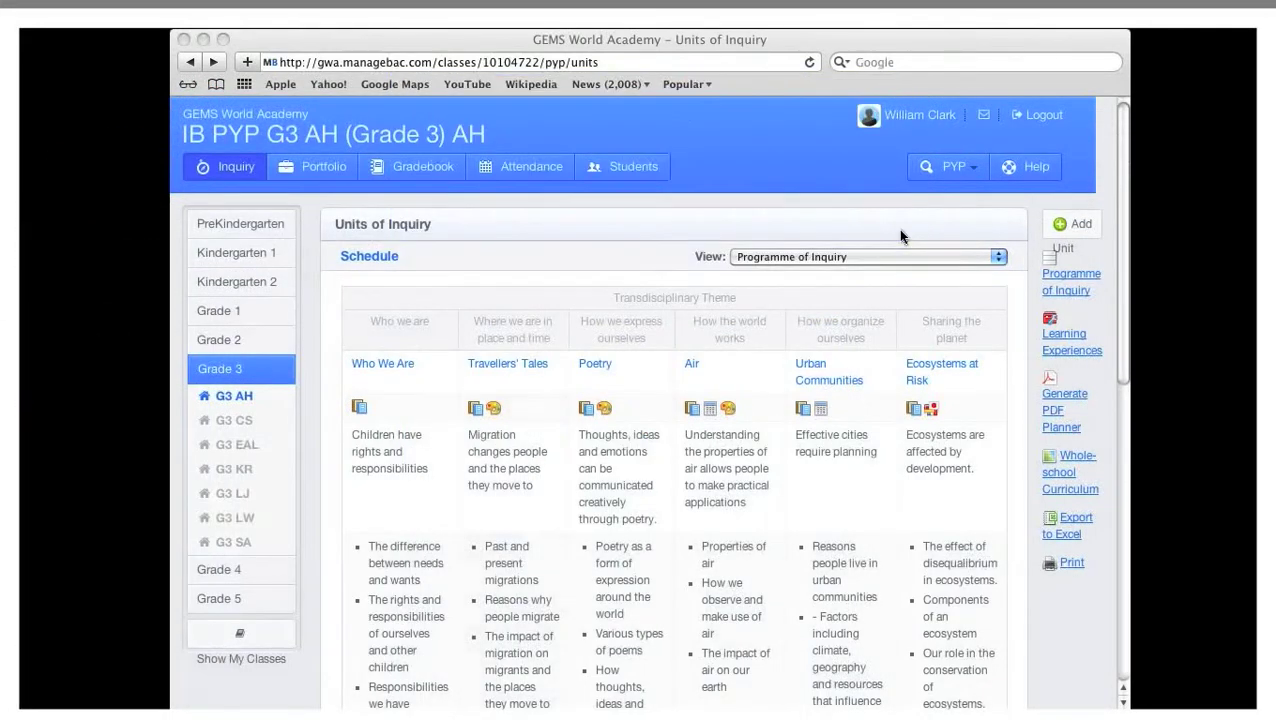
# Step: Start a new PYP unit for the G3 AH class and title it Urban Communities
pyautogui.click(1073, 225)
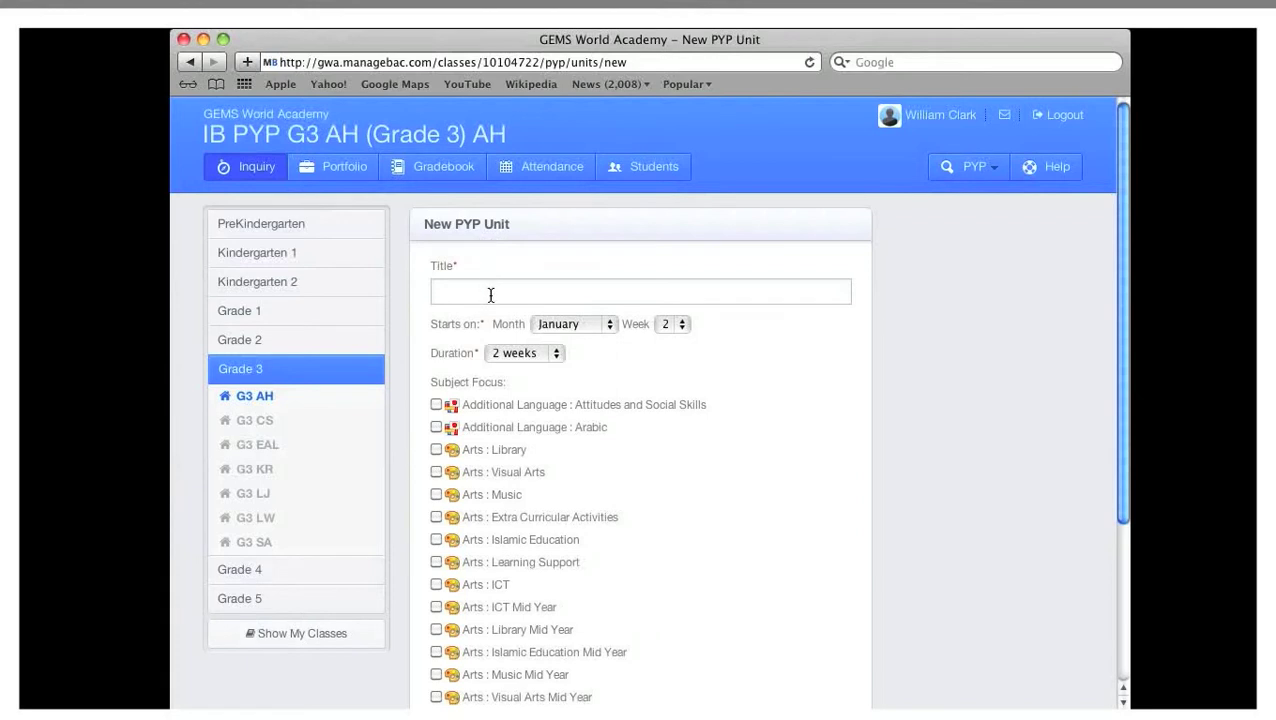
pyautogui.click(516, 293)
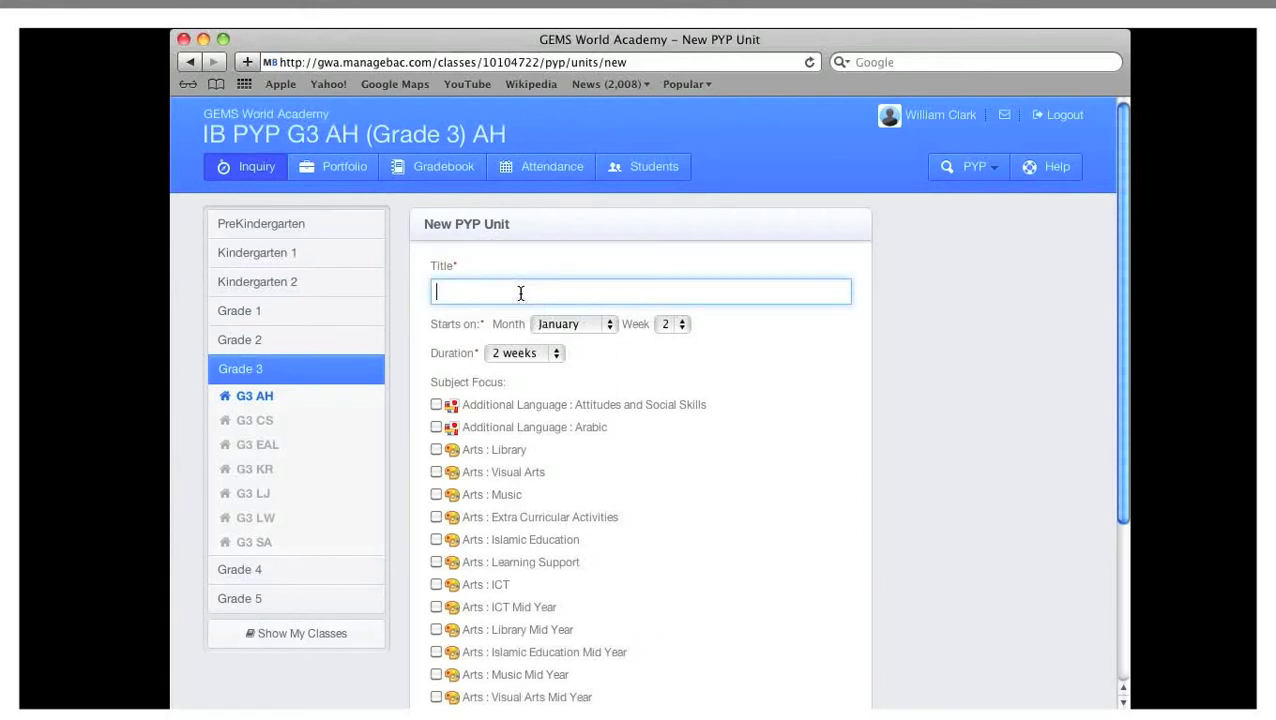
pyautogui.write('Urban Communities')
# Step: Set the new unit to start in December, week 3, with a duration of 6 weeks
pyautogui.click(611, 330)
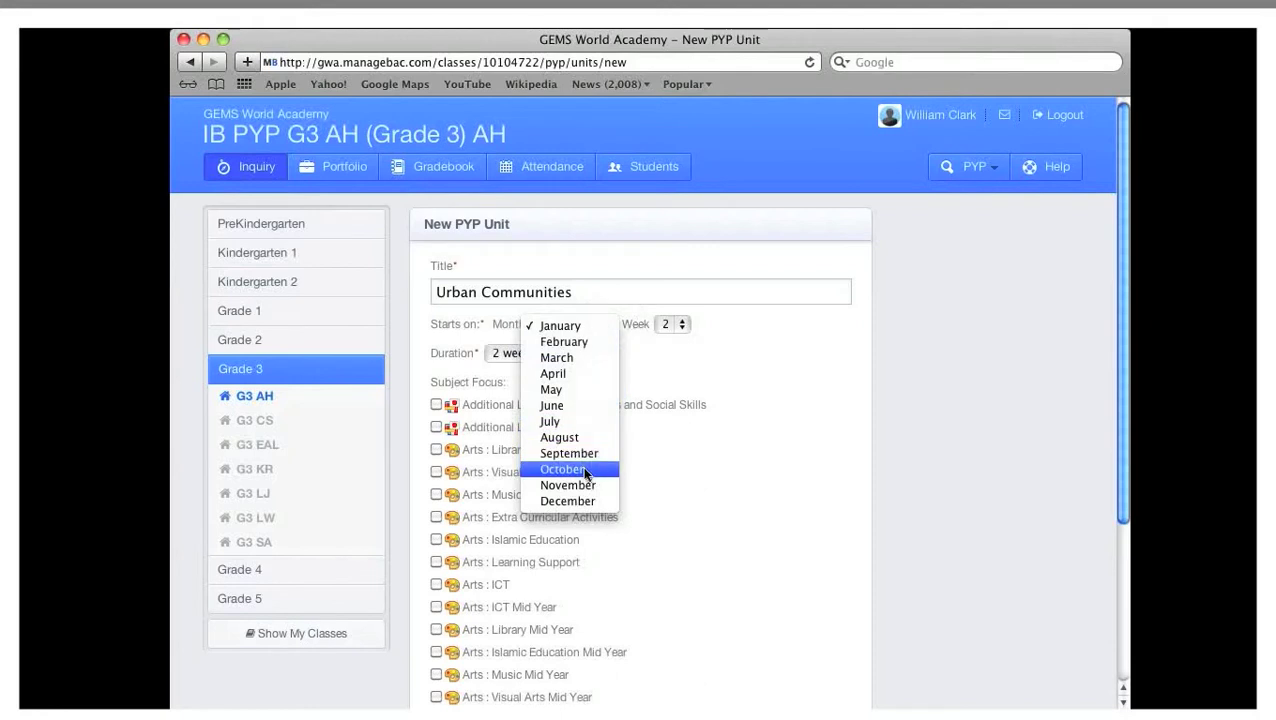
pyautogui.click(583, 500)
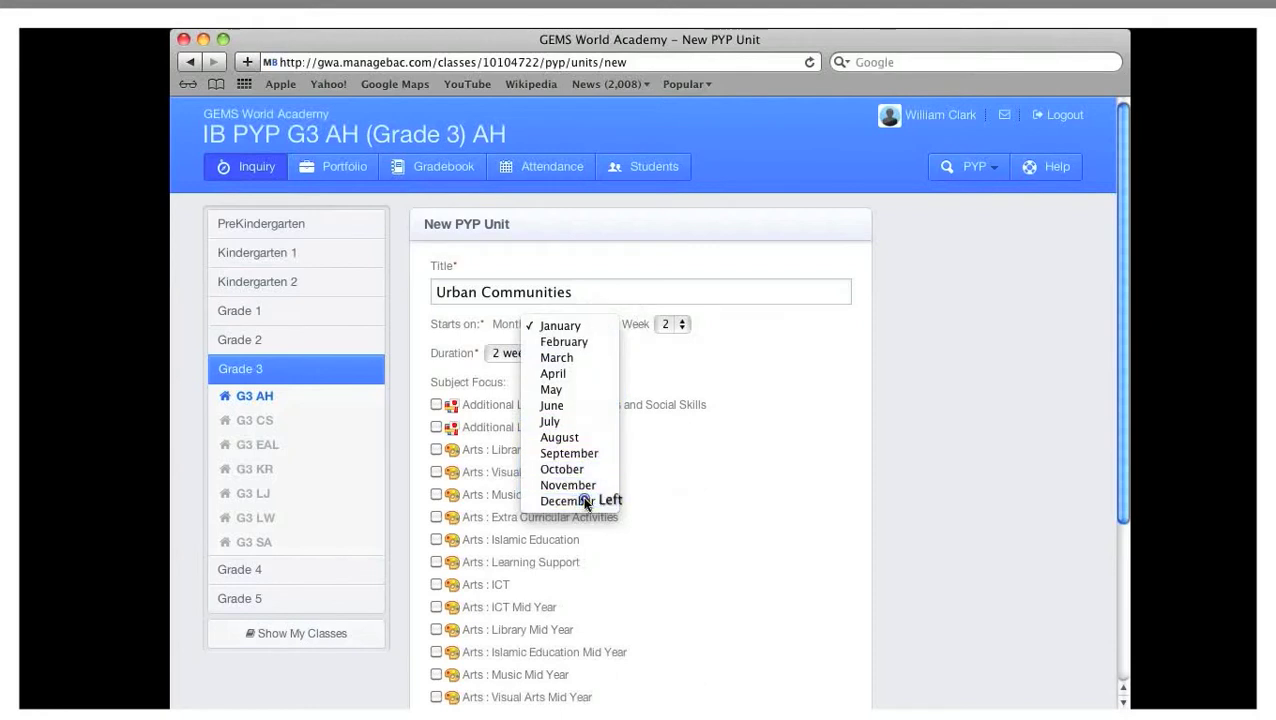
pyautogui.click(688, 324)
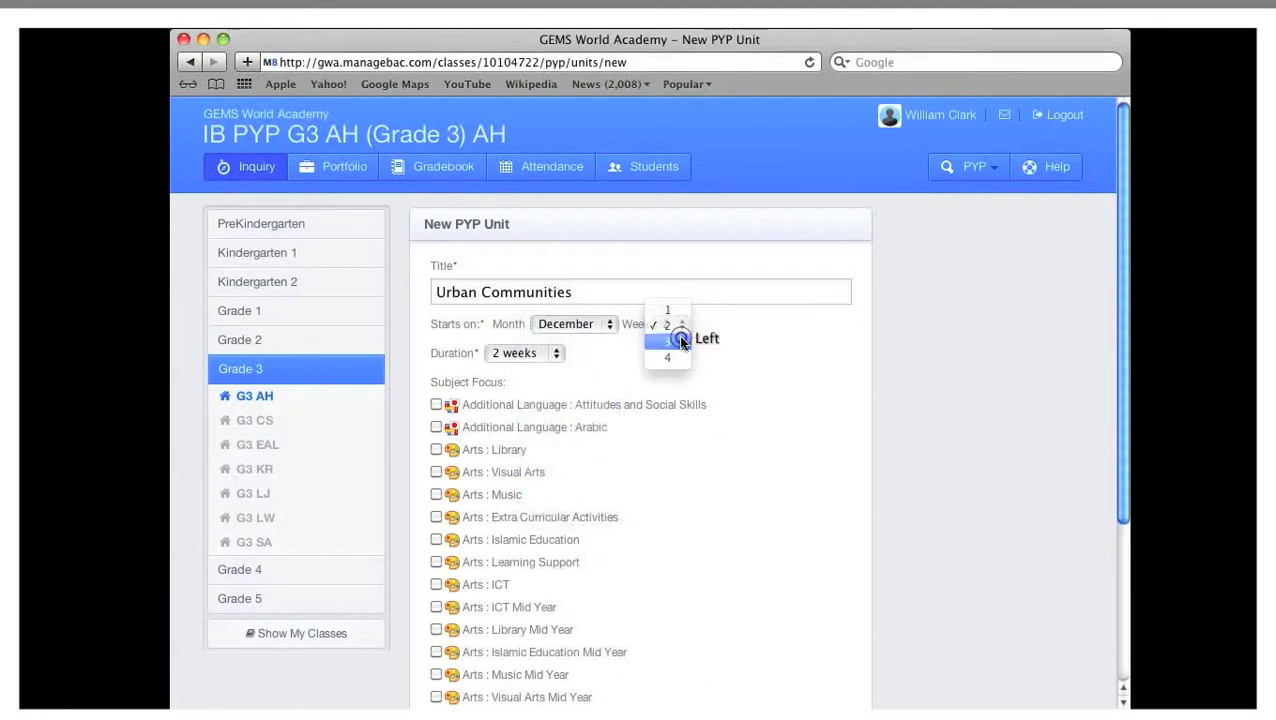
pyautogui.click(681, 341)
pyautogui.click(554, 353)
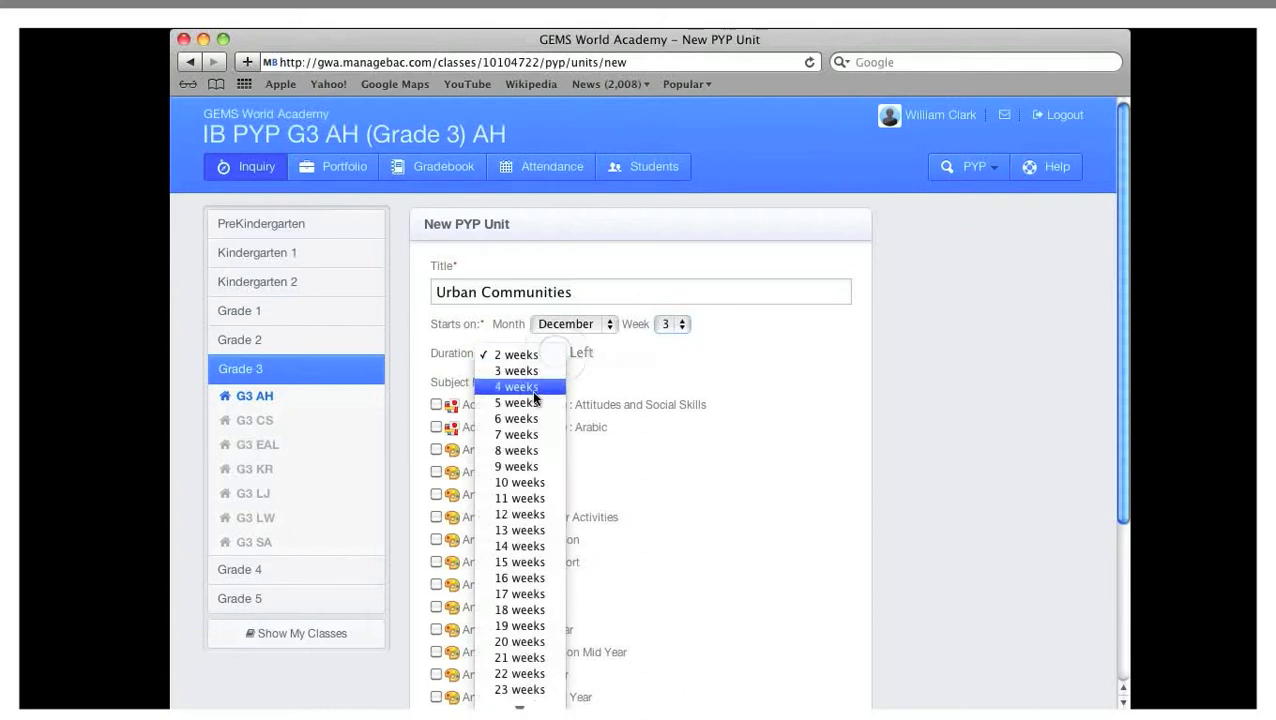
pyautogui.click(528, 418)
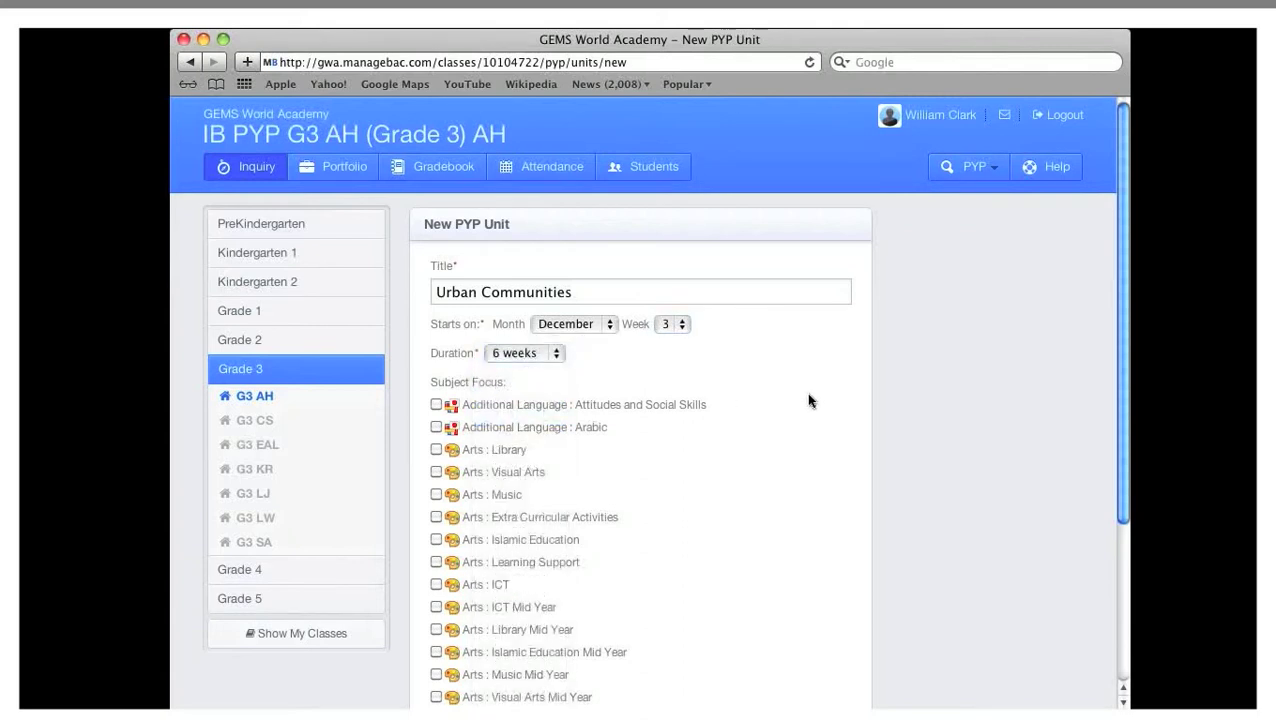
# Step: Choose Language : English as the subject focus and save the new unit
pyautogui.scroll(-5, 809, 400)
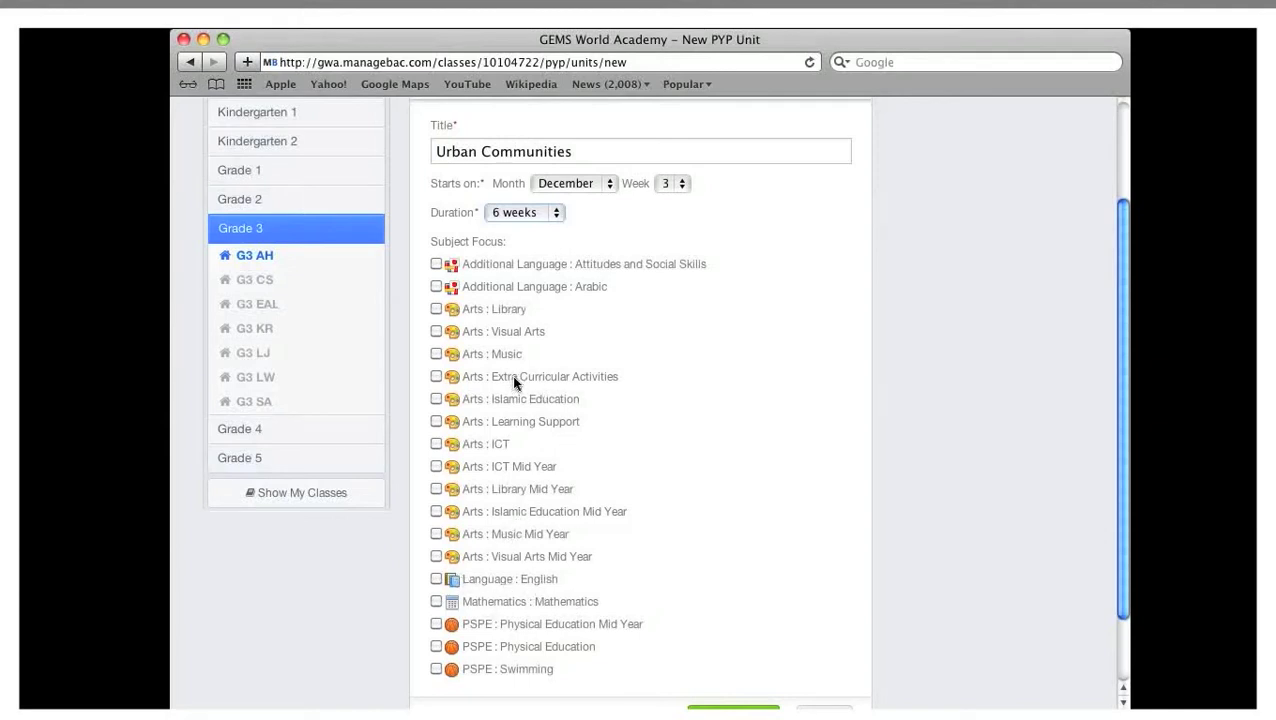
pyautogui.click(436, 579)
pyautogui.scroll(-2, 710, 582)
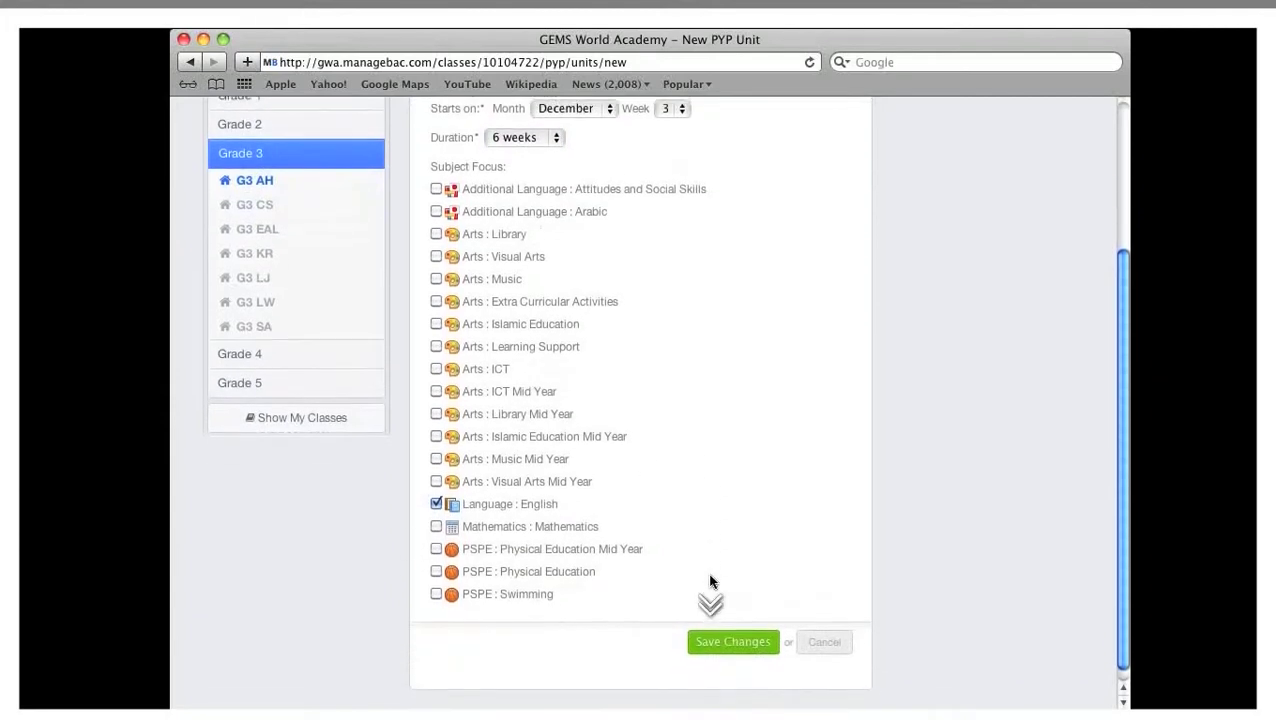
pyautogui.click(714, 632)
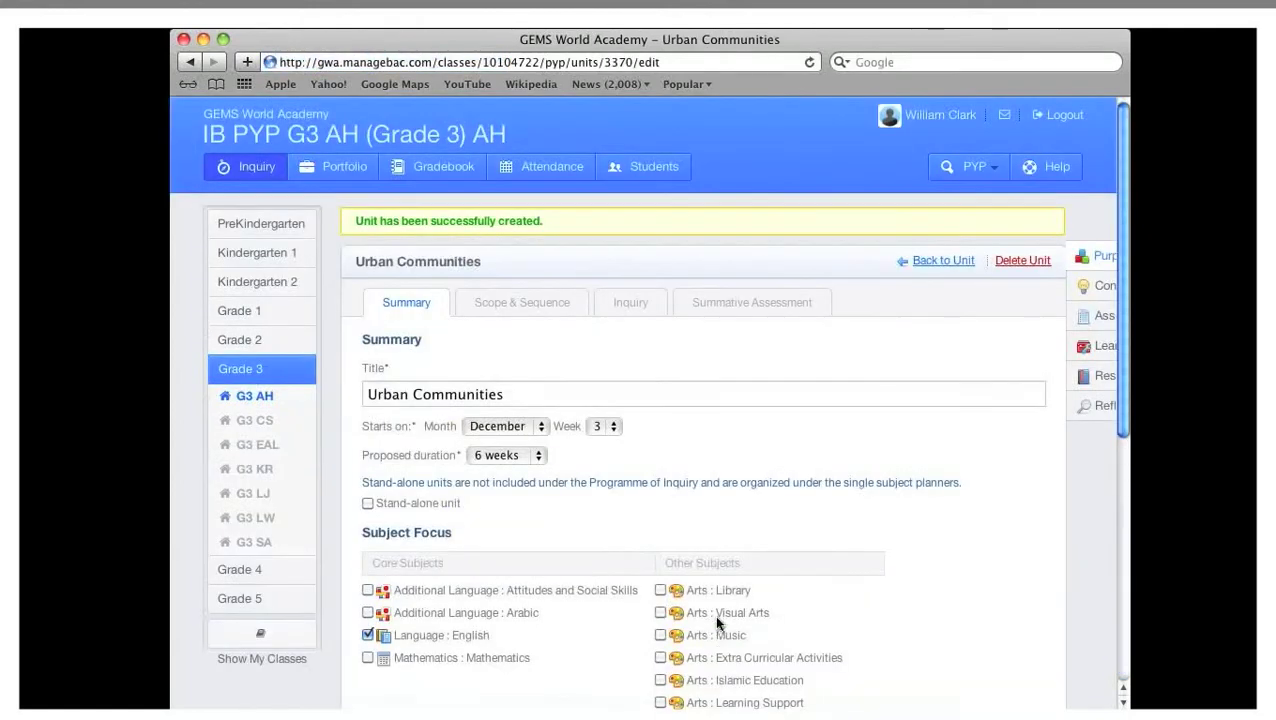
# Step: Mark the unit as a draft in its summary and continue to the Scope & Sequence section
pyautogui.scroll(-3, 690, 475)
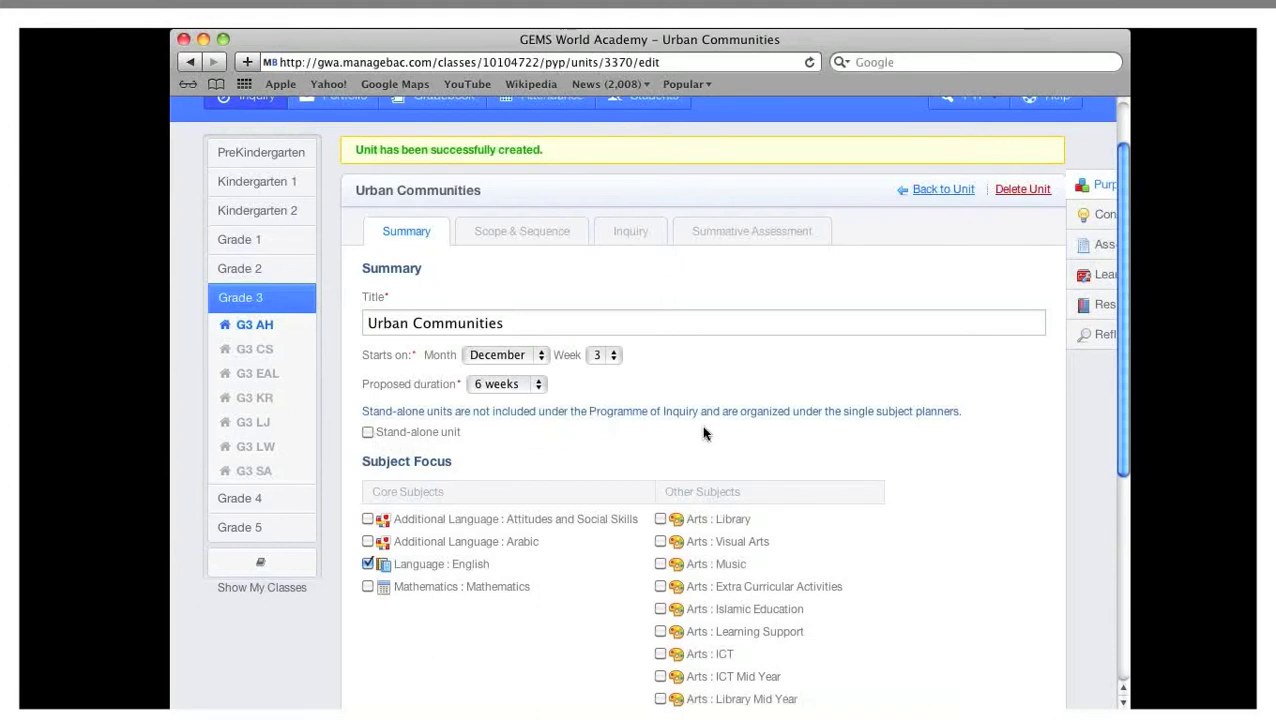
pyautogui.scroll(-8, 703, 433)
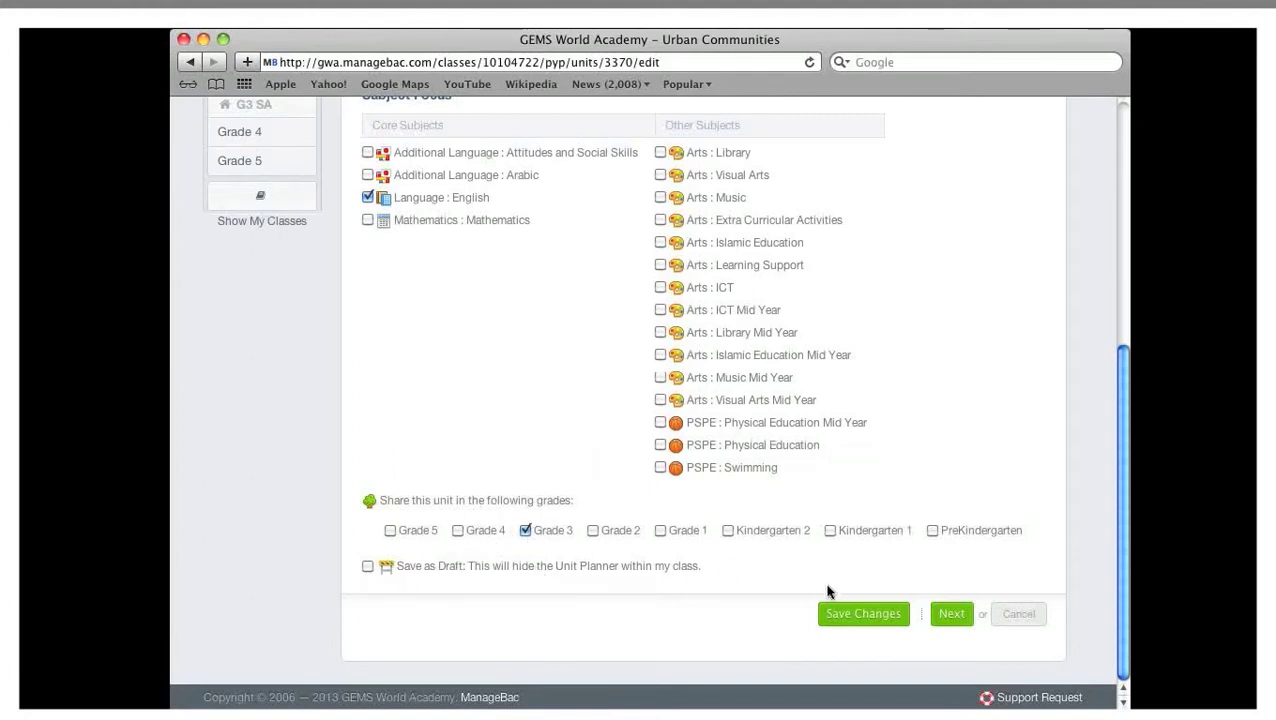
pyautogui.click(368, 566)
pyautogui.click(950, 613)
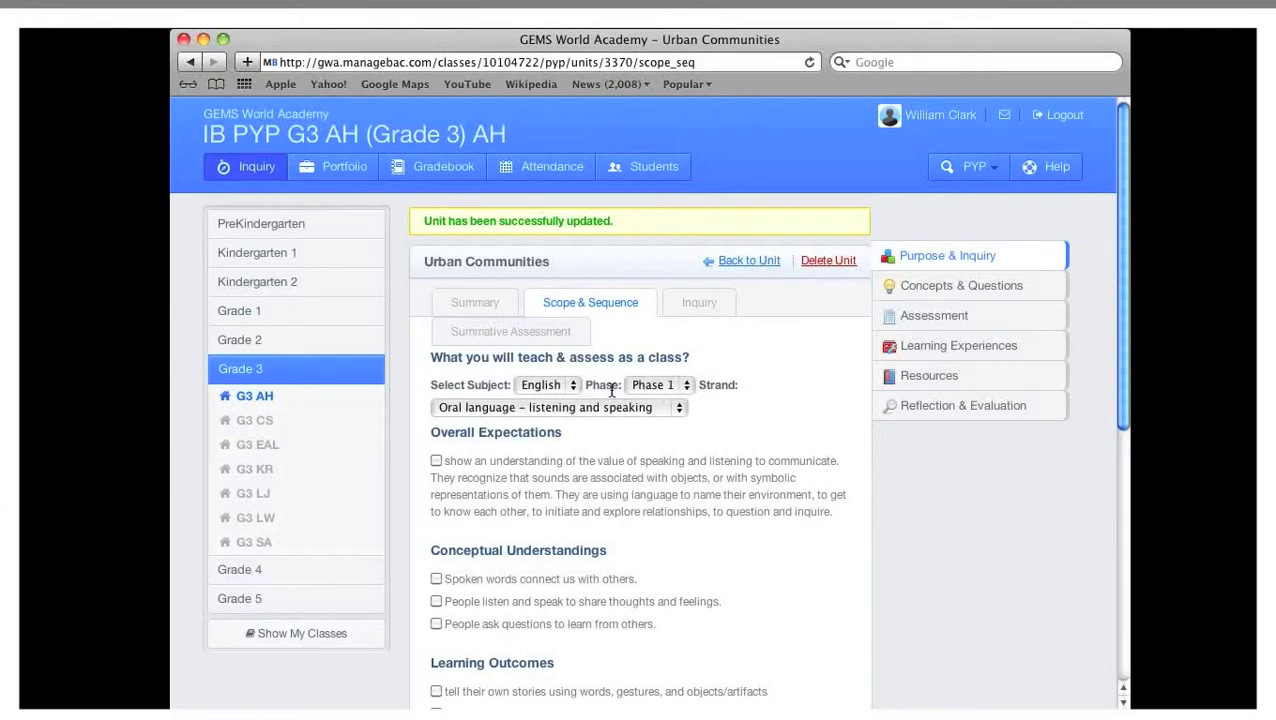
# Step: Examine the available phase, subject and strand options in the Scope & Sequence section without changing them
pyautogui.click(686, 387)
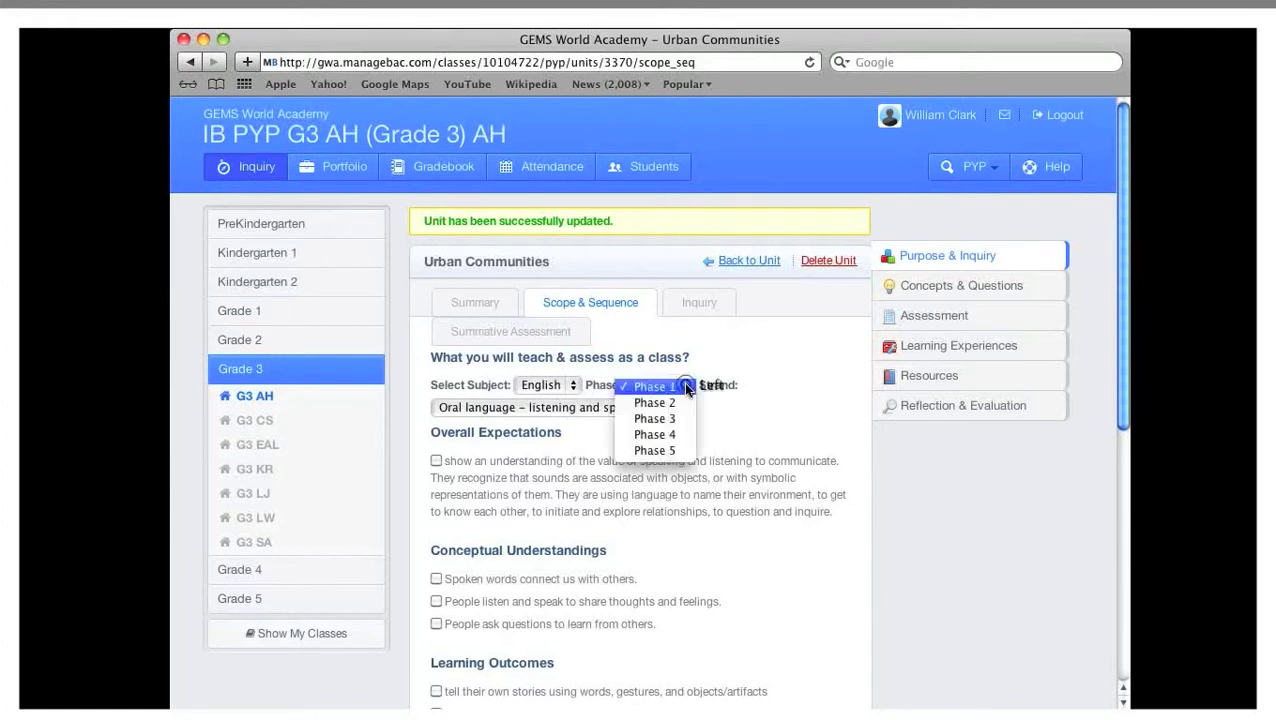
pyautogui.click(575, 388)
pyautogui.click(575, 388)
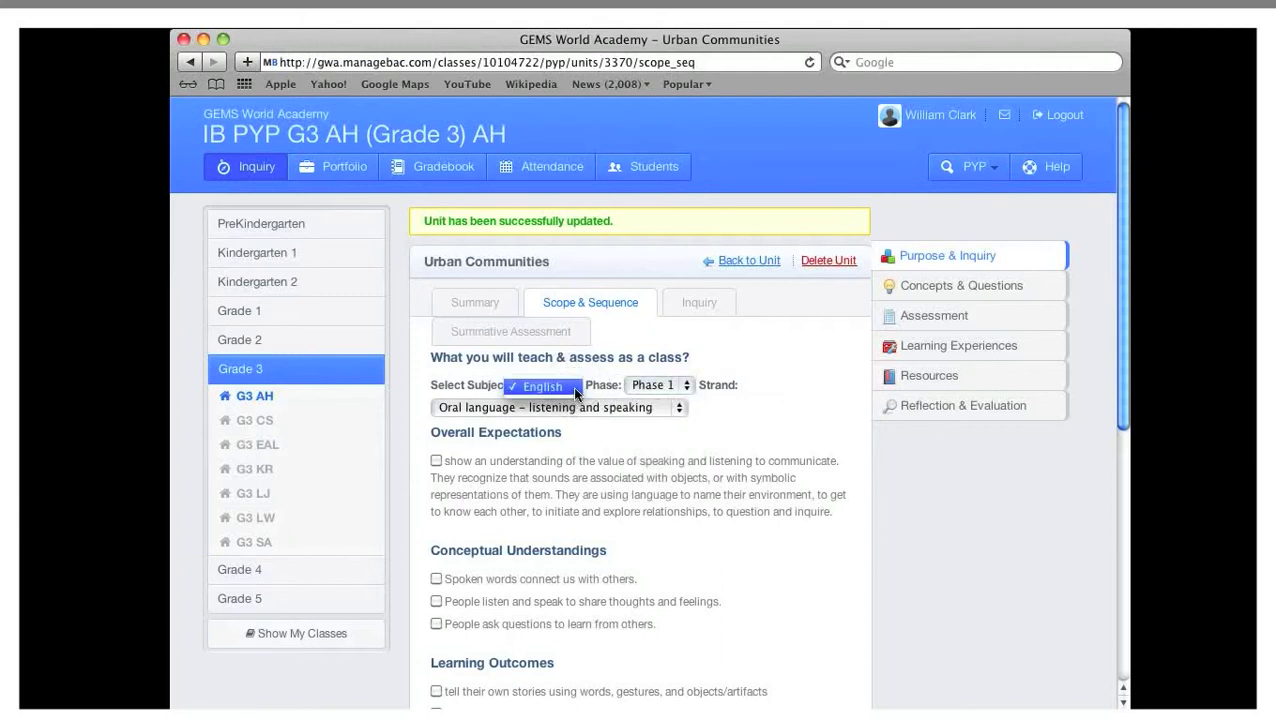
pyautogui.click(575, 389)
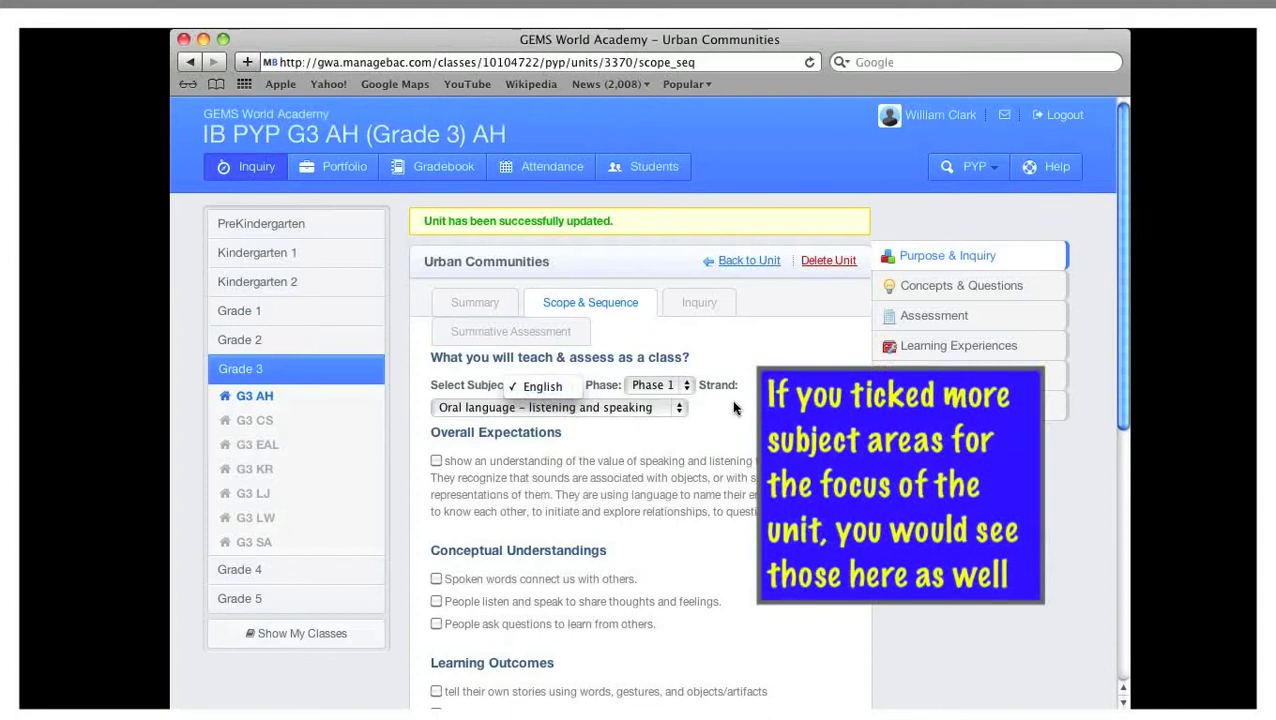
pyautogui.click(679, 410)
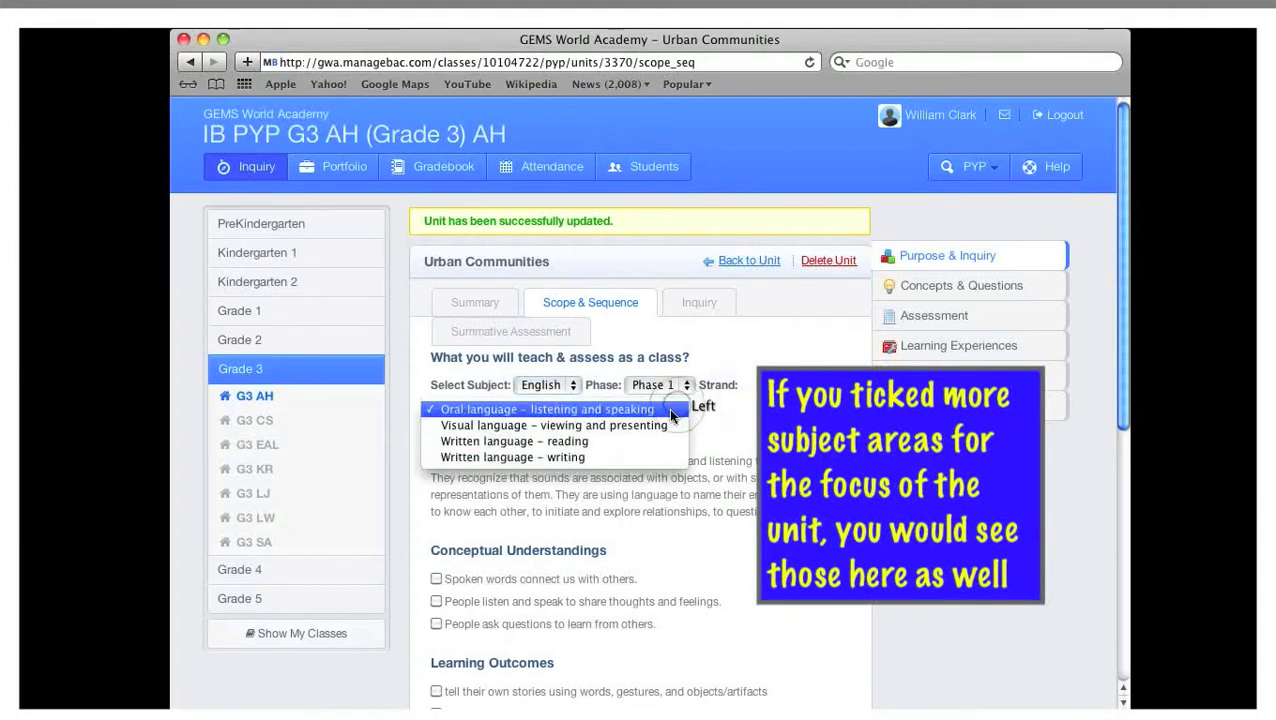
pyautogui.click(756, 411)
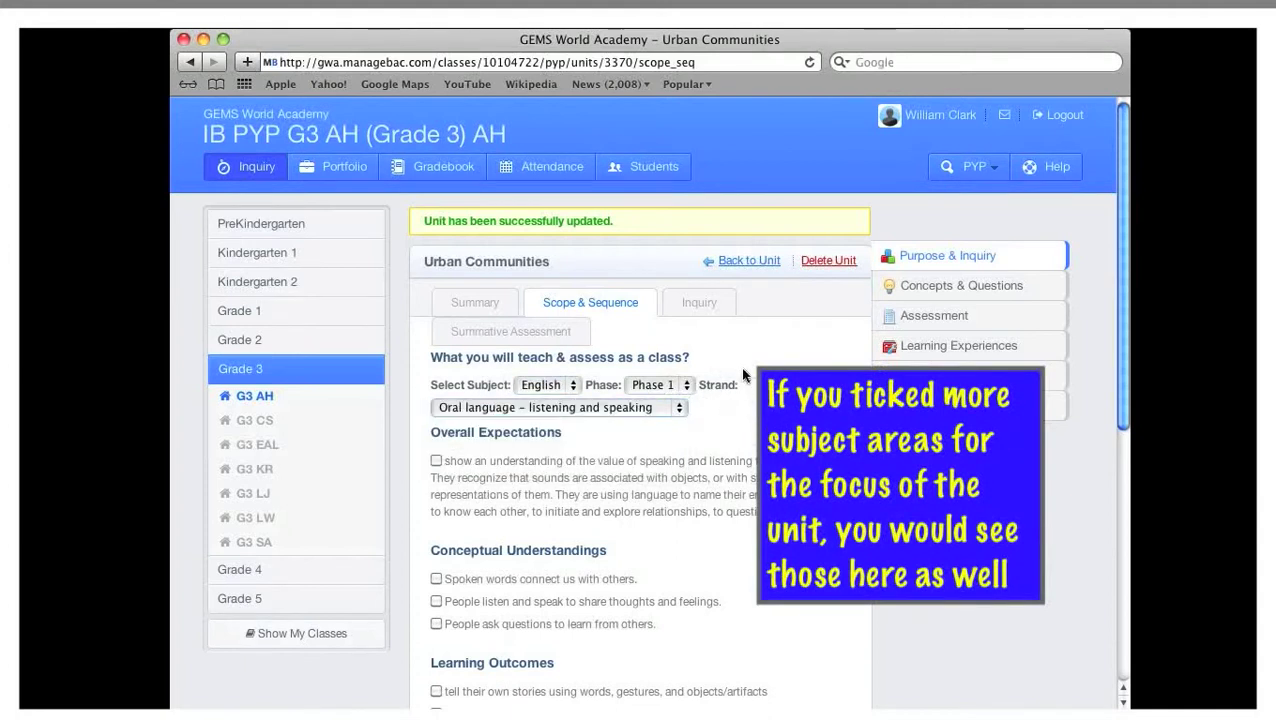
# Step: Open the unit's Inquiry section, check the theme in the Word planner, and set the transdisciplinary theme to How we organize ourselves
pyautogui.click(697, 305)
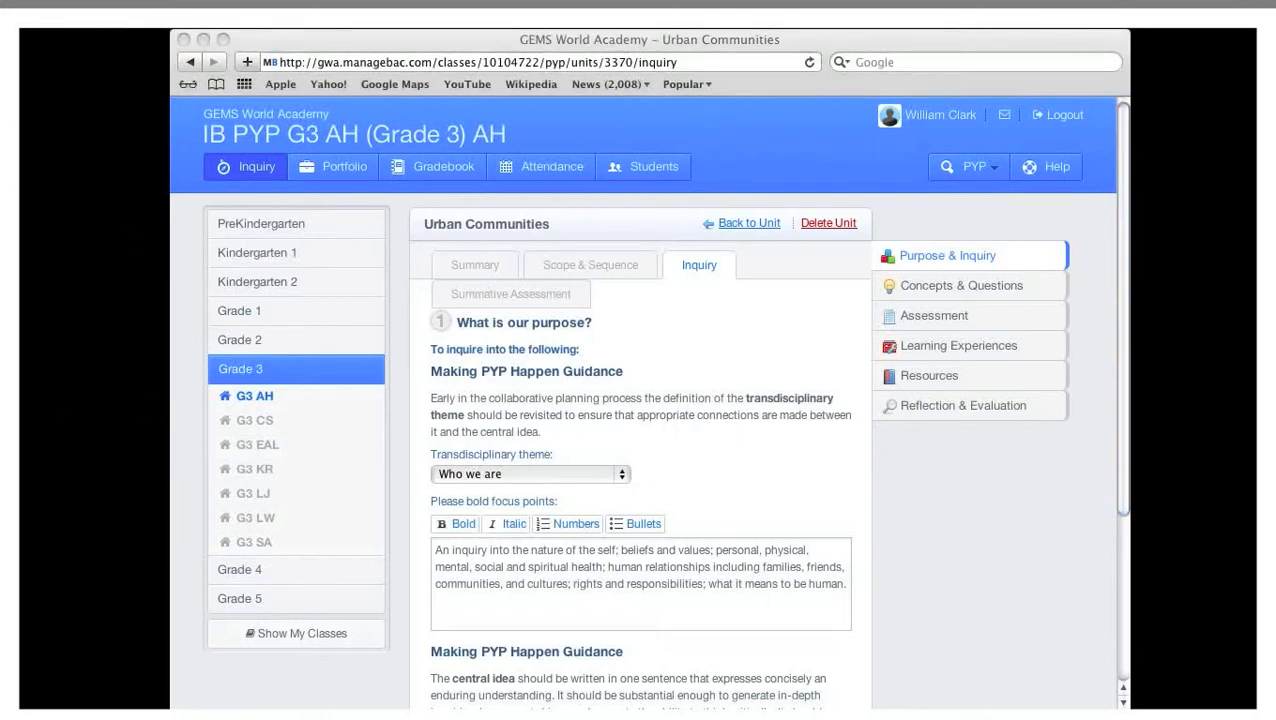
pyautogui.moveTo(20, 310); pyautogui.dragTo(1036, 127)
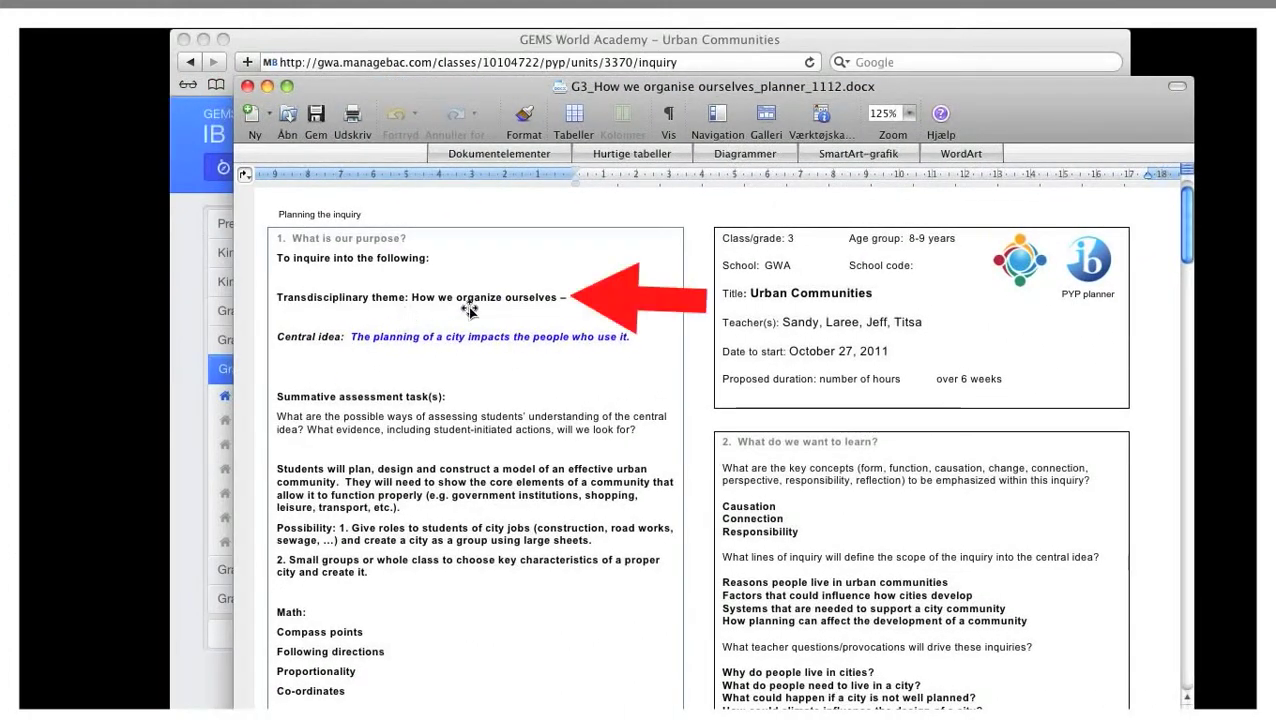
pyautogui.click(900, 38)
pyautogui.click(620, 476)
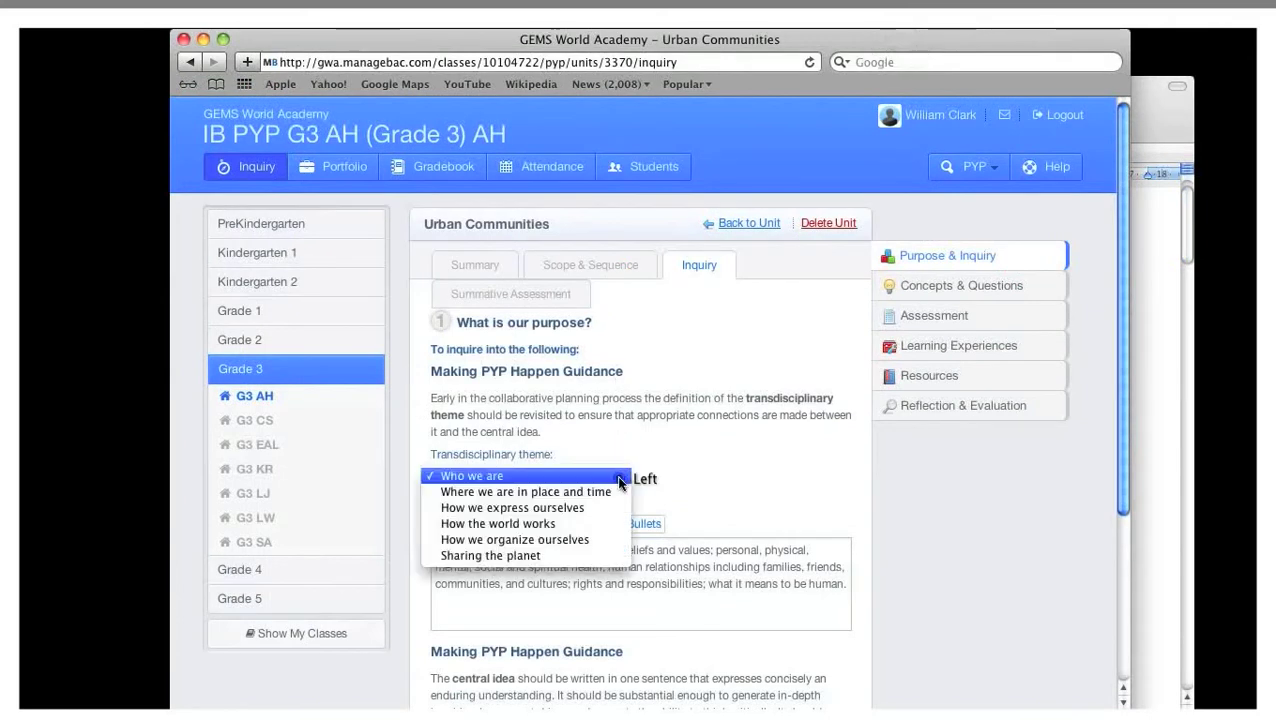
pyautogui.click(591, 539)
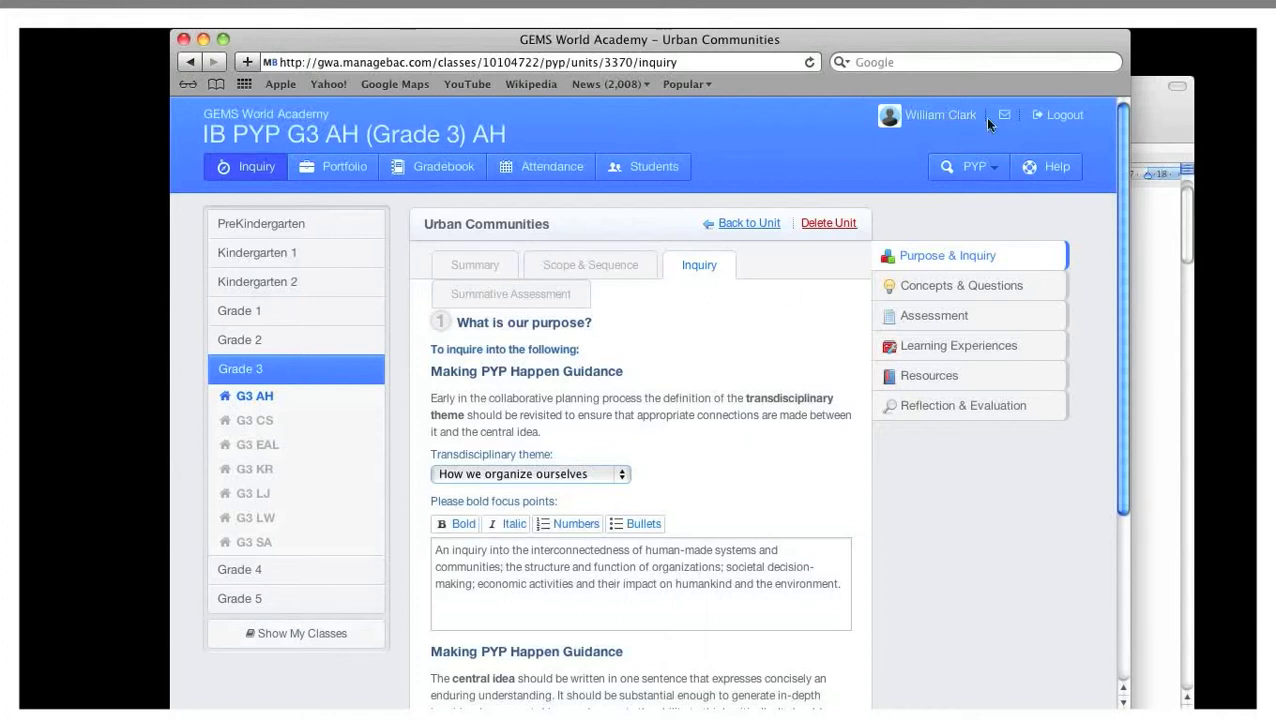
# Step: Check the Word planner again and bold "structure and function of organizations;" in the unit's theme focus points
pyautogui.click(1145, 118)
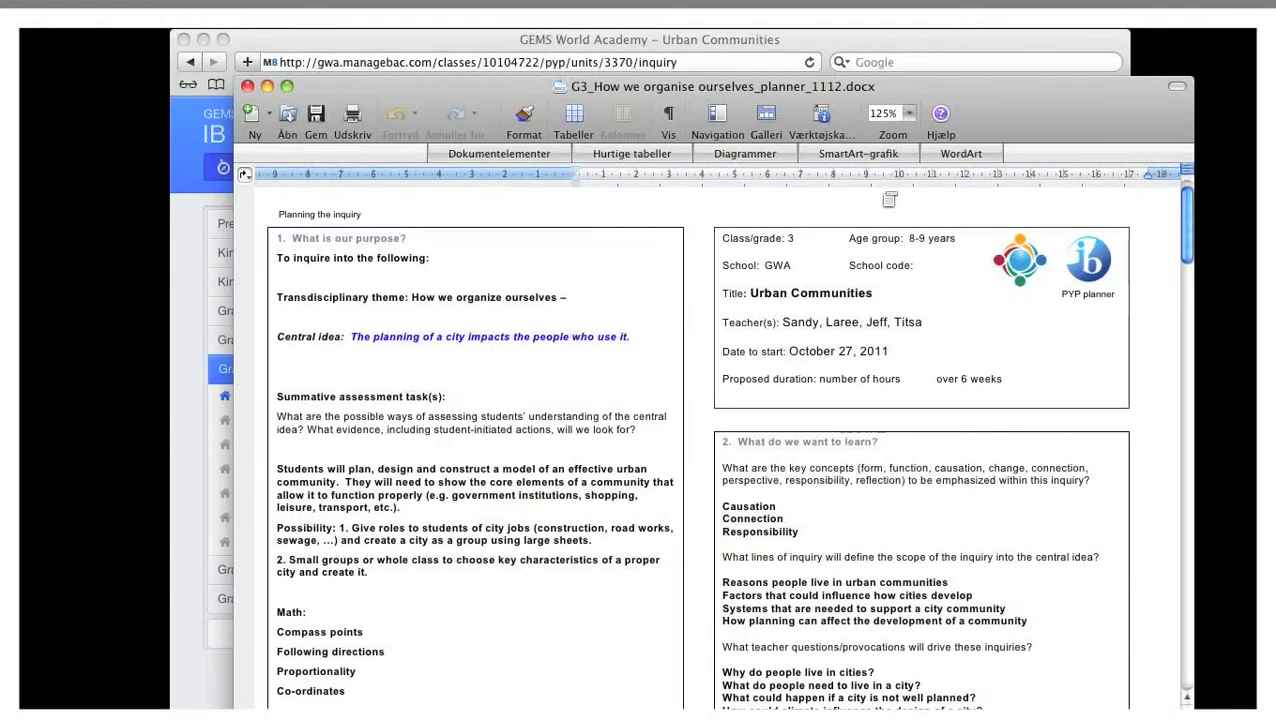
pyautogui.click(875, 38)
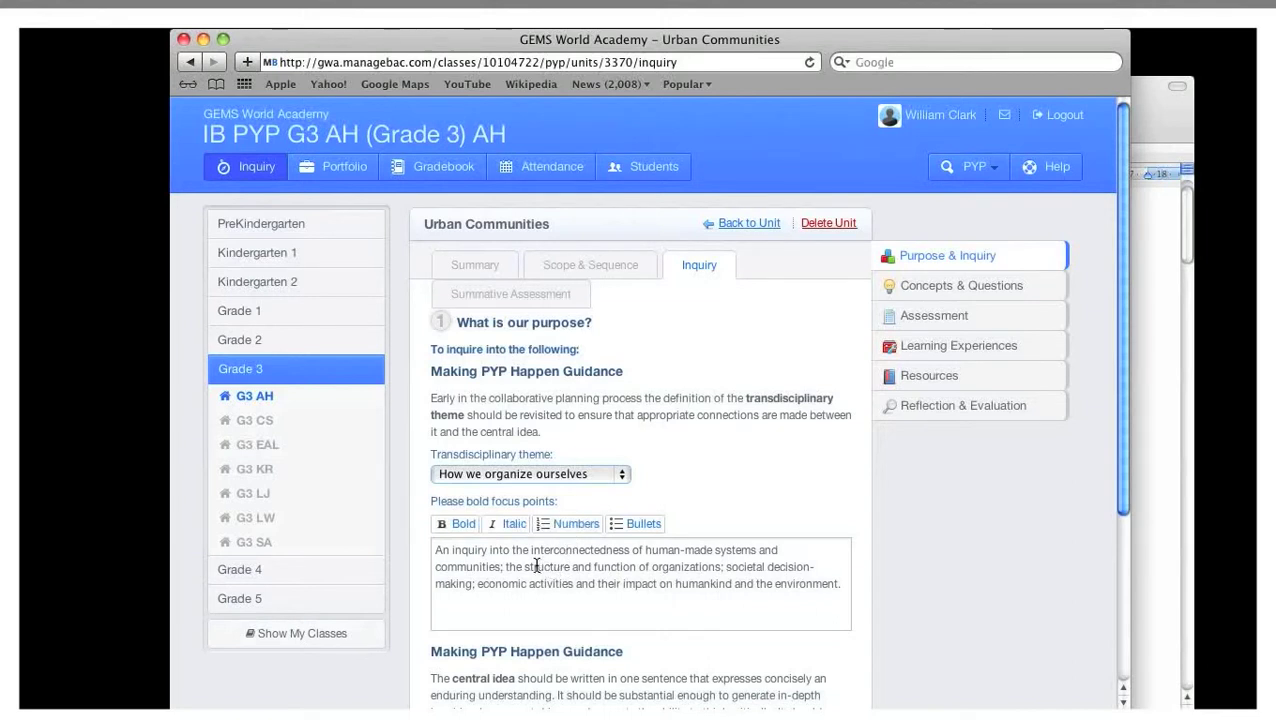
pyautogui.moveTo(524, 566); pyautogui.dragTo(727, 566)
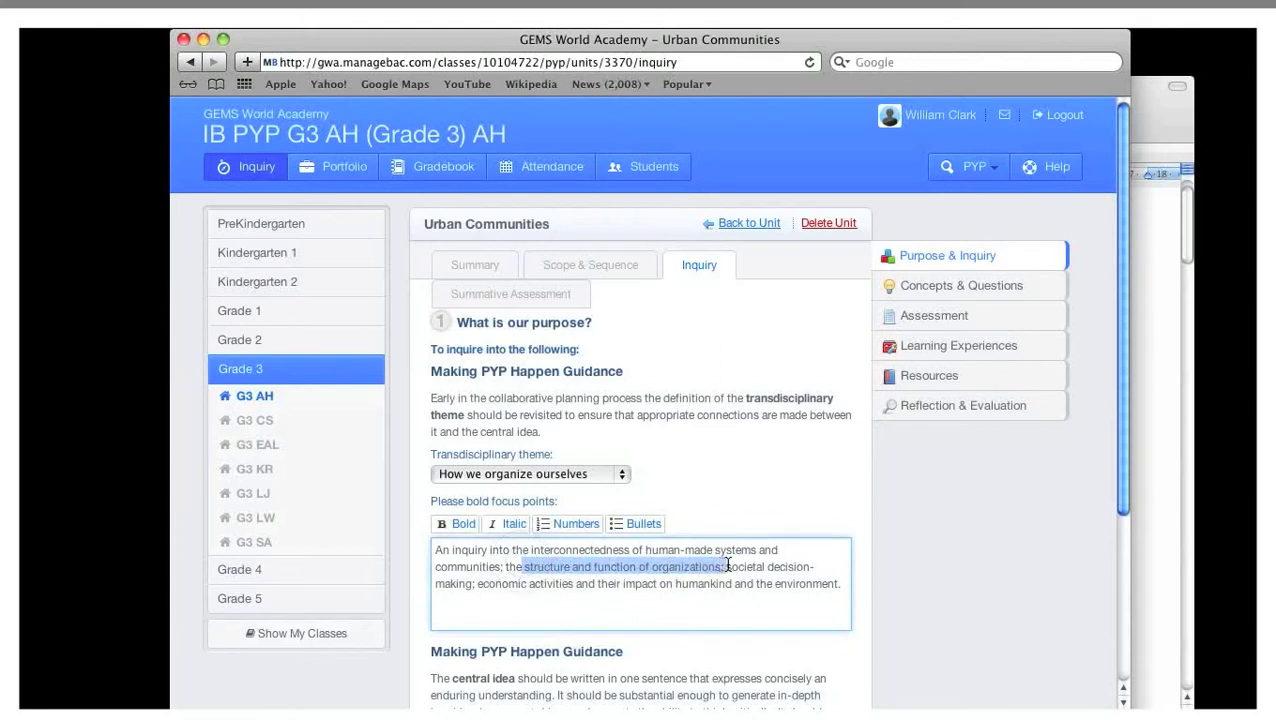
pyautogui.click(462, 523)
pyautogui.click(845, 485)
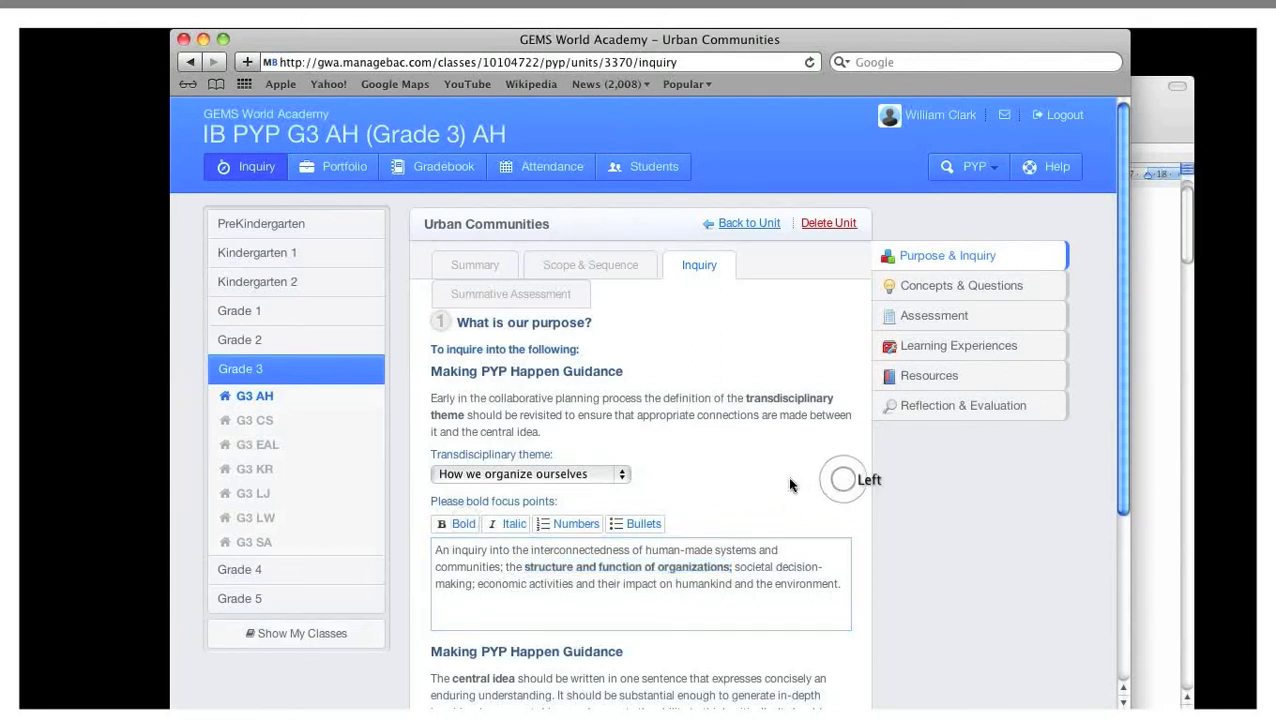
# Step: Copy the central idea sentence "The planning of a city impacts the people who use it." from the Word planner
pyautogui.scroll(-5, 787, 476)
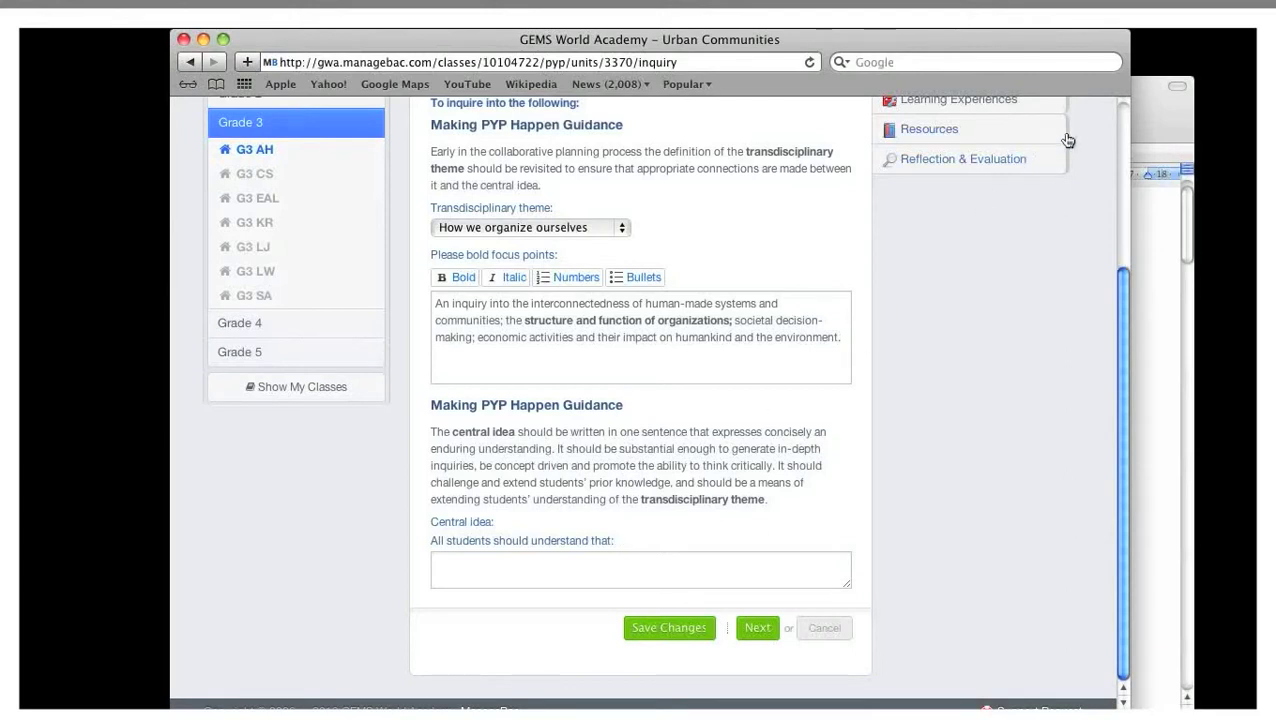
pyautogui.click(1148, 122)
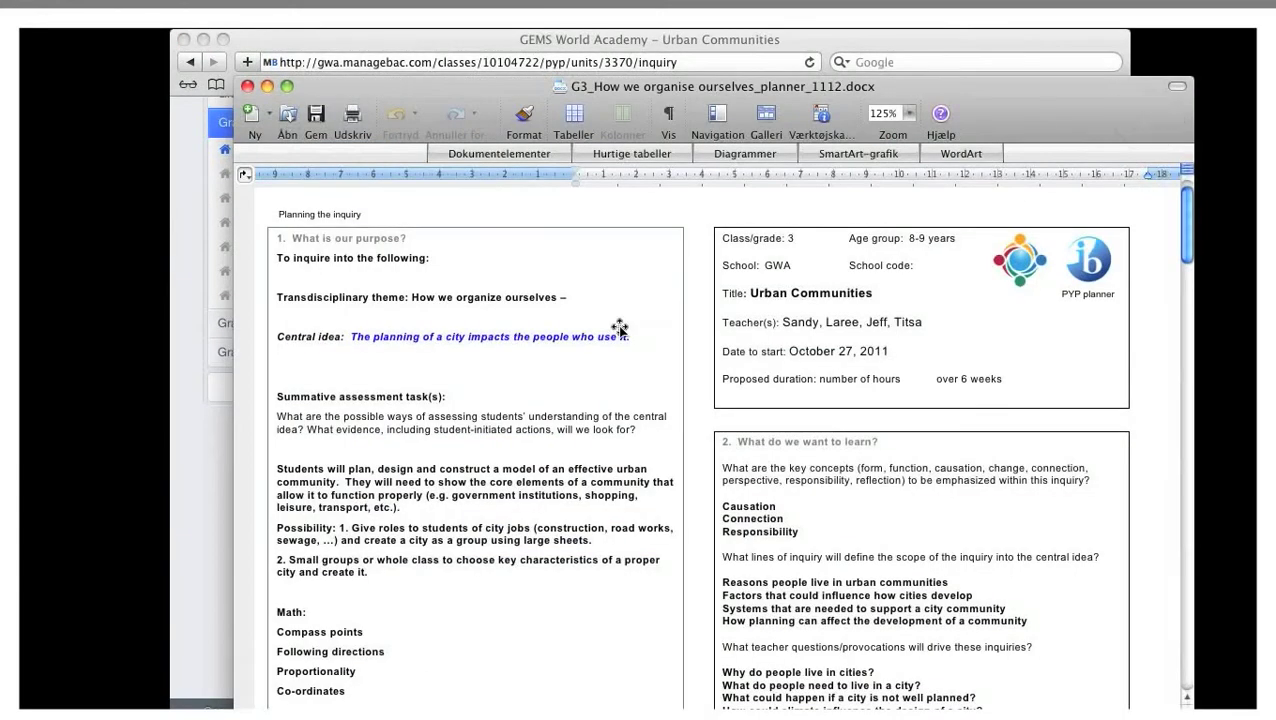
pyautogui.click(358, 339)
pyautogui.moveTo(370, 340); pyautogui.dragTo(405, 345)
pyautogui.click(420, 318)
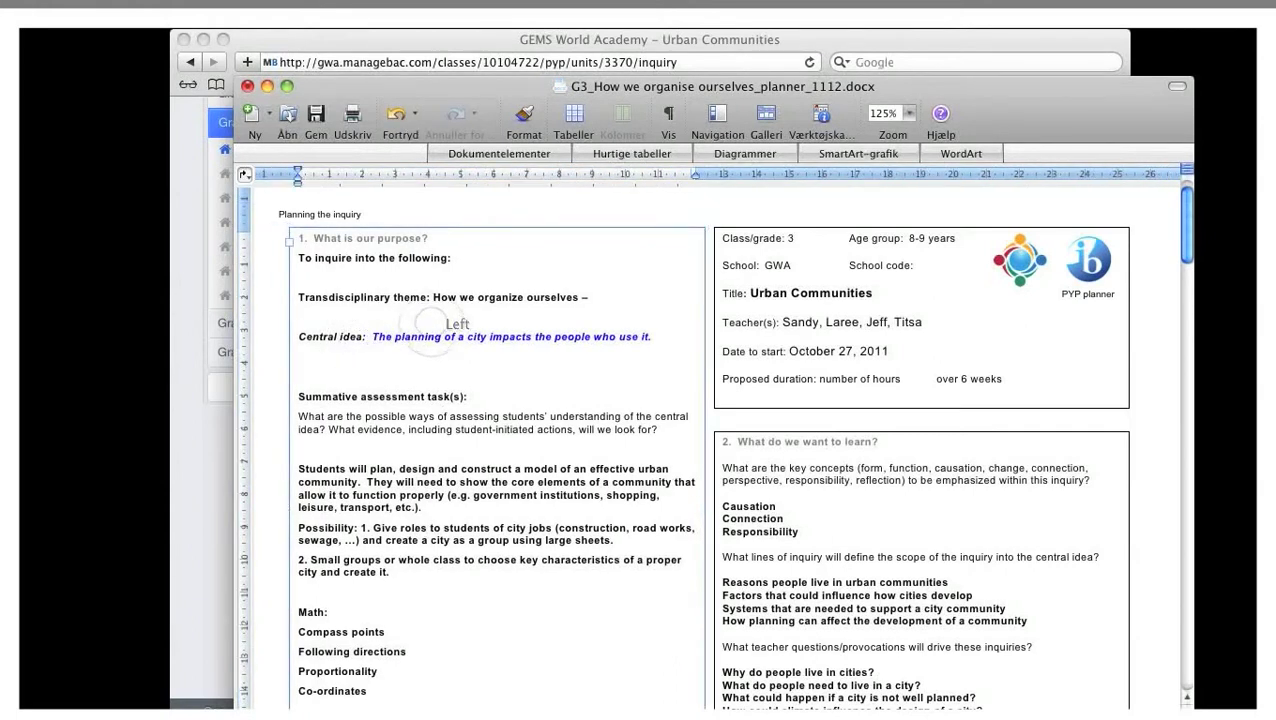
pyautogui.moveTo(372, 338); pyautogui.dragTo(650, 338)
pyautogui.press('super+c')
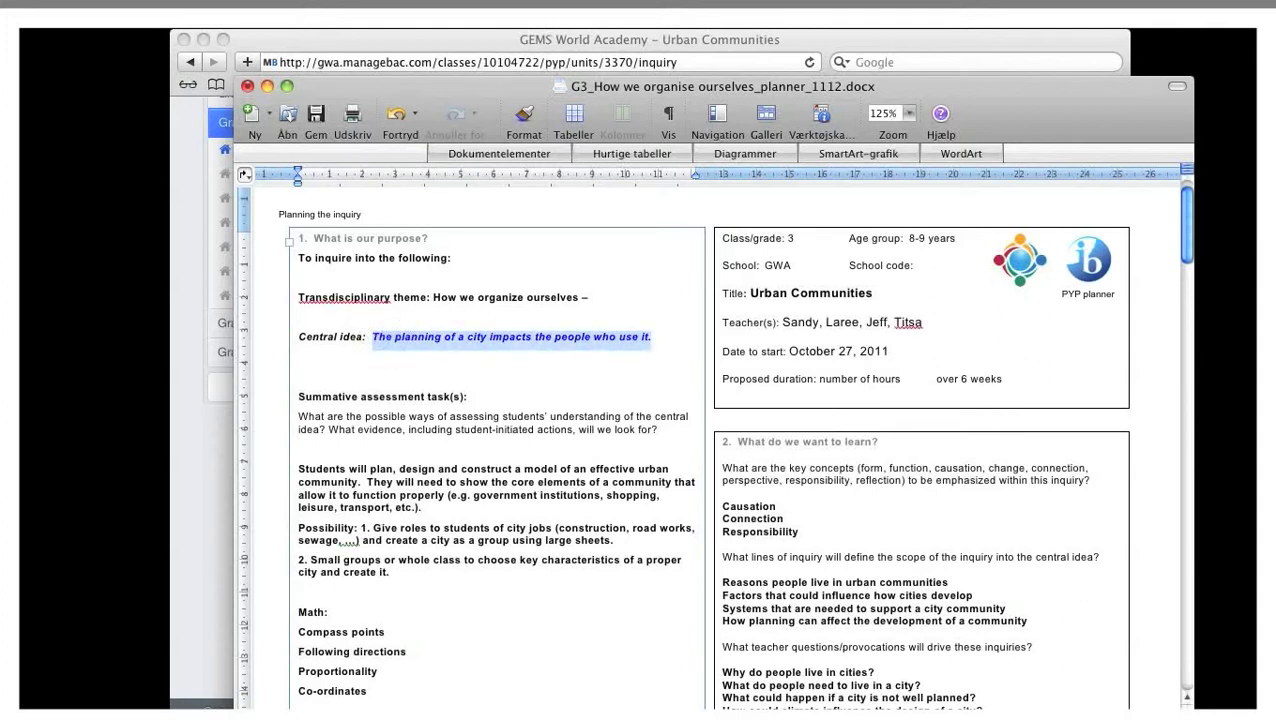
# Step: Return to the unit's Inquiry page in the browser and paste the copied sentence as the central idea
pyautogui.click(771, 40)
pyautogui.click(506, 572)
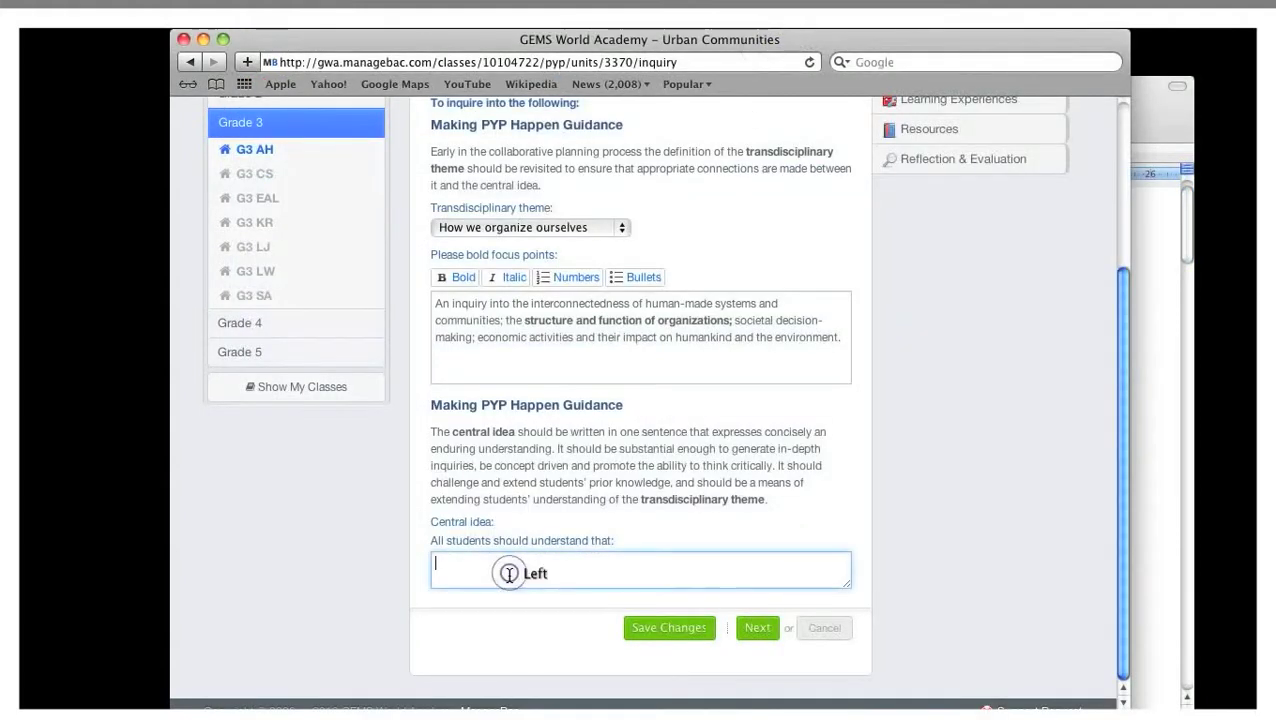
pyautogui.press('super+v')
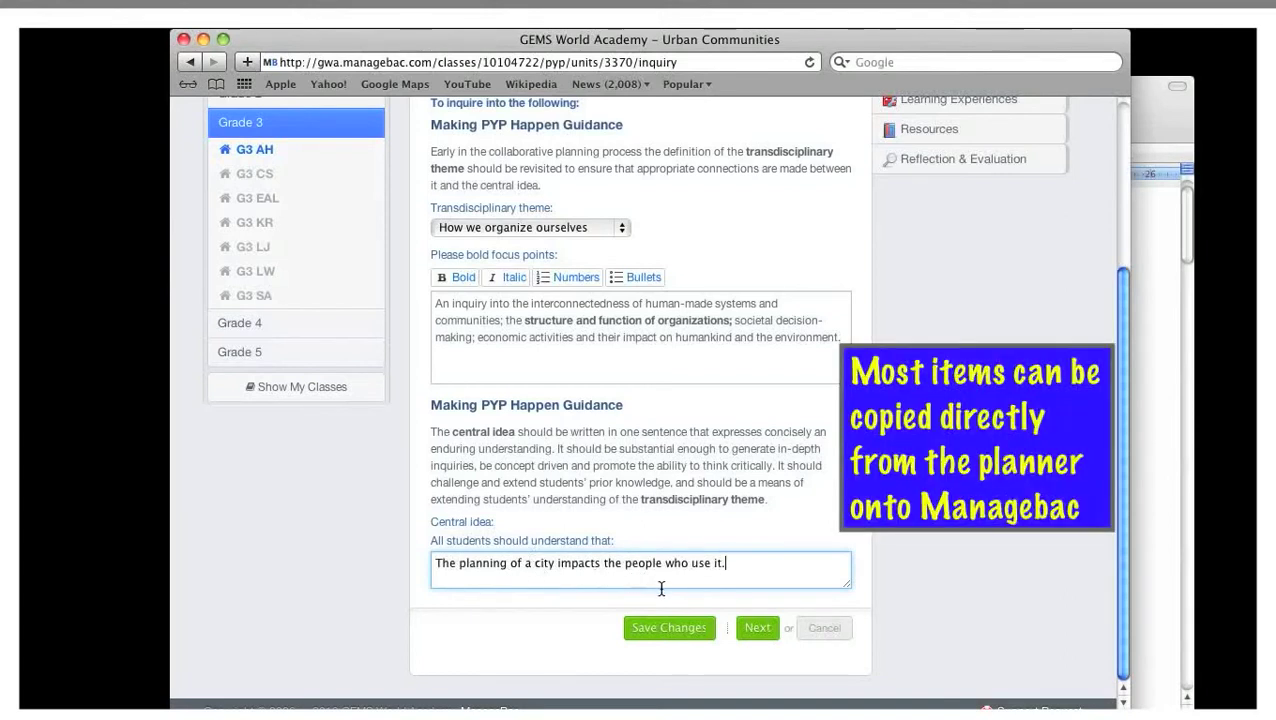
# Step: Save the Inquiry page, continue to Summative Assessment, and copy the summative task text from "Students will plan" through "Co-ordinates" in the Word planner
pyautogui.click(752, 630)
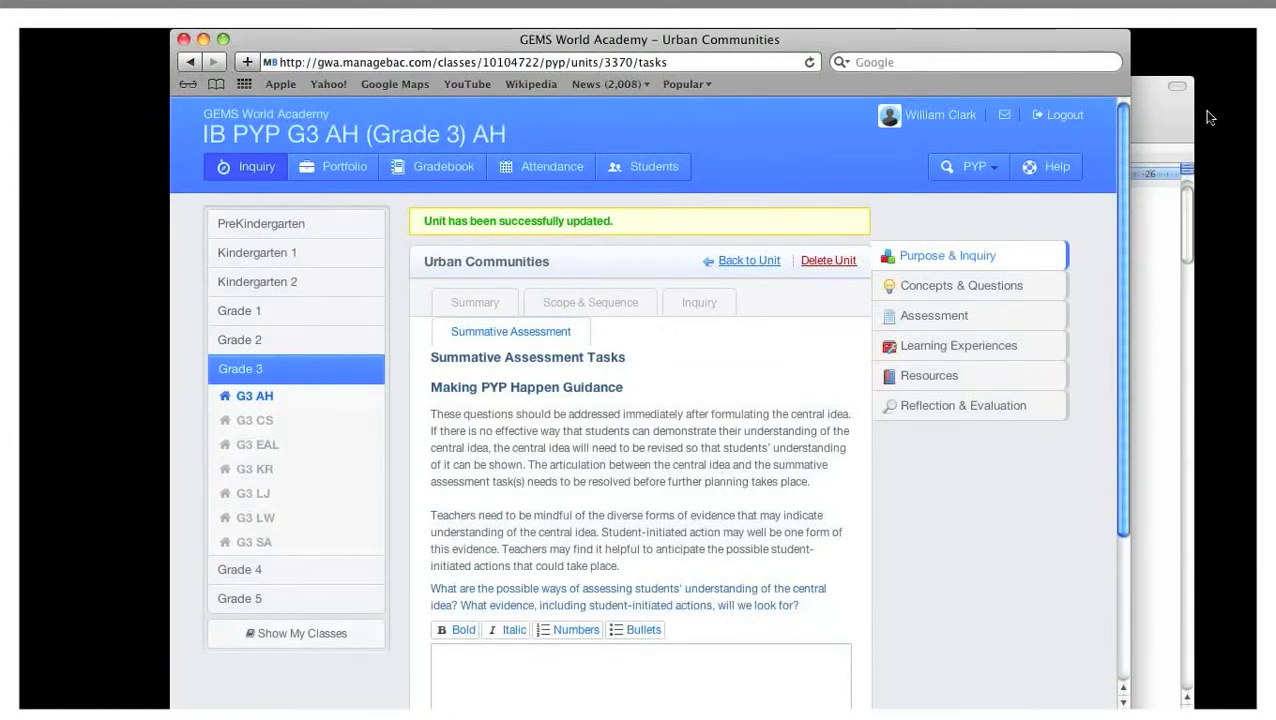
pyautogui.click(1171, 114)
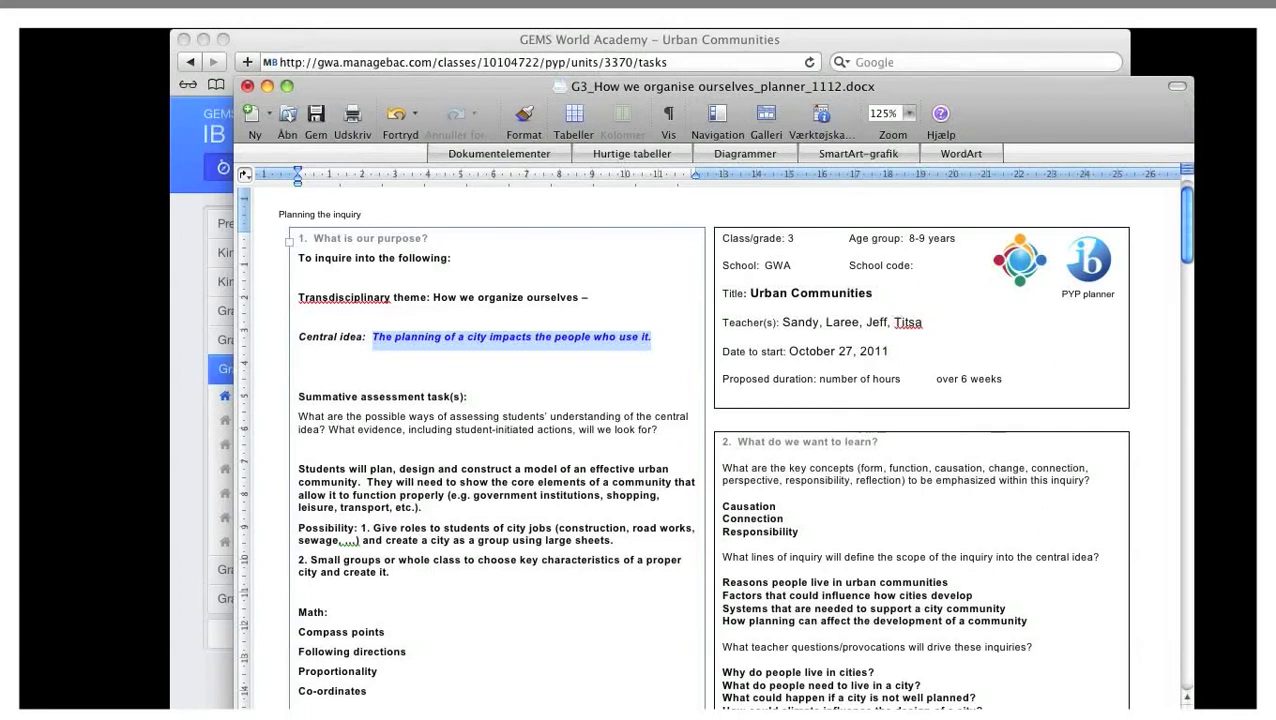
pyautogui.moveTo(298, 468); pyautogui.dragTo(368, 691)
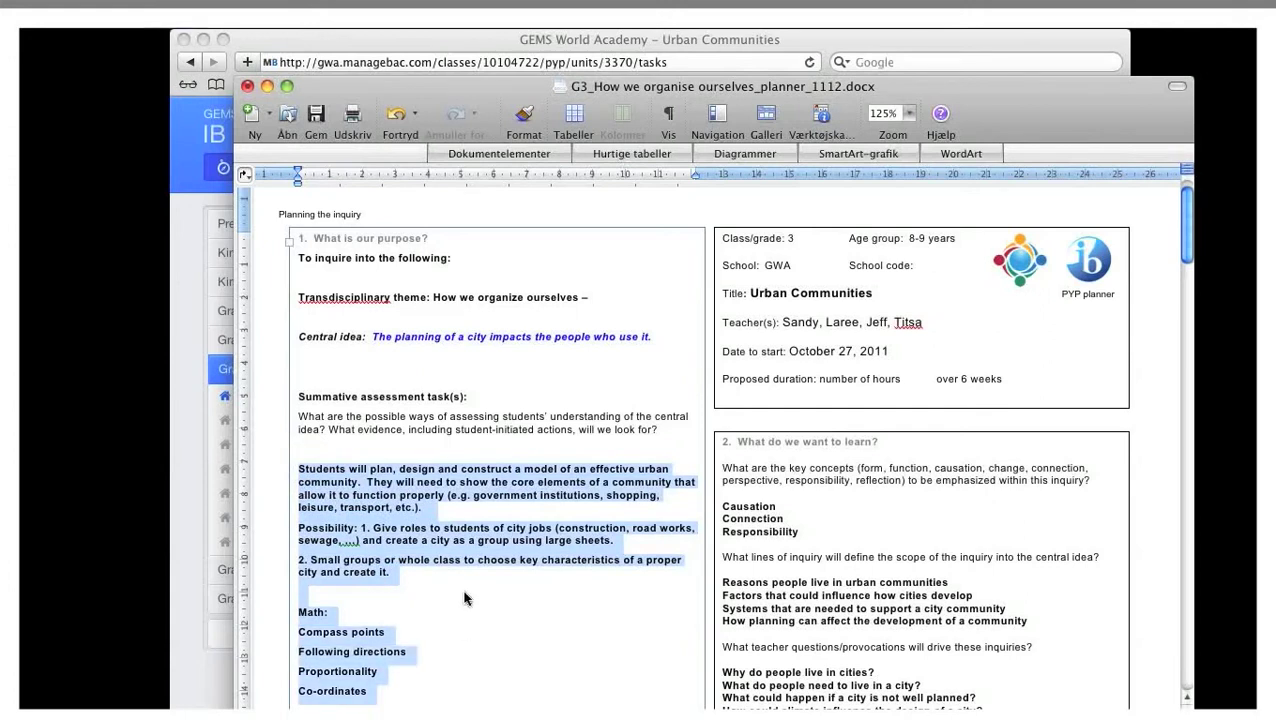
# Step: Return to the browser, paste the copied text as the unit's summative assessment tasks answer, and compare it with the Word planner
pyautogui.click(756, 42)
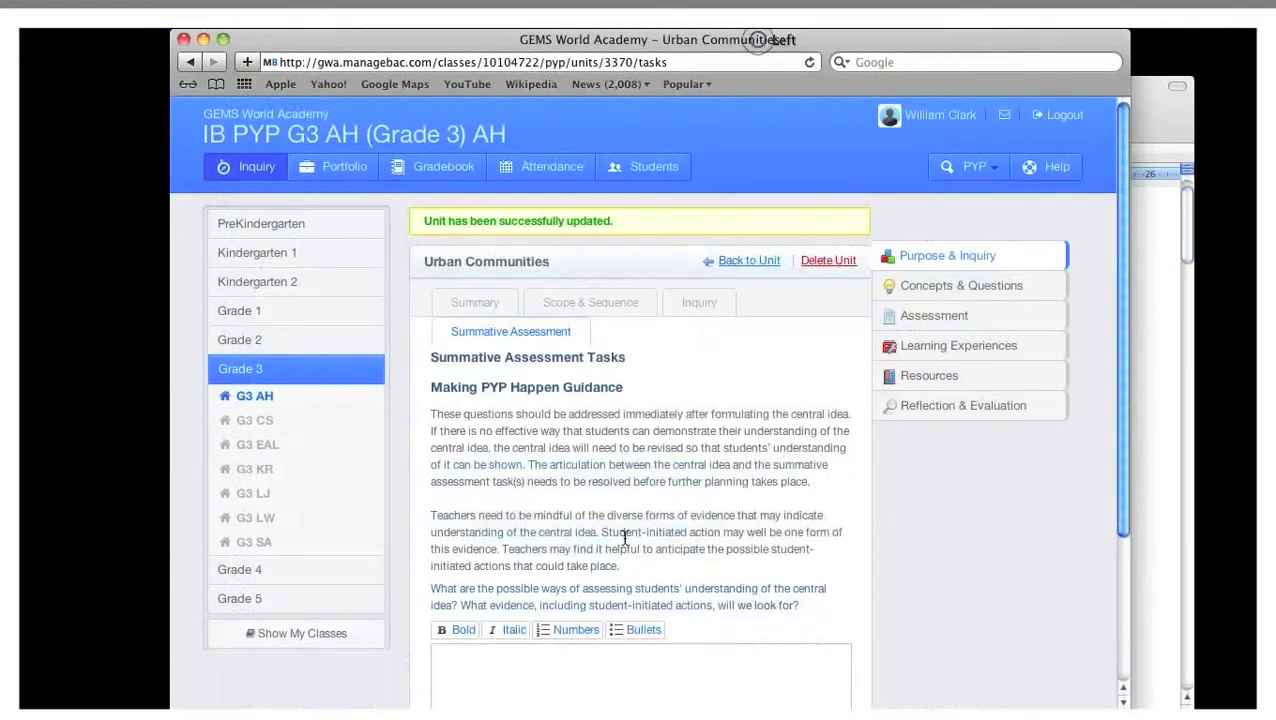
pyautogui.click(555, 662)
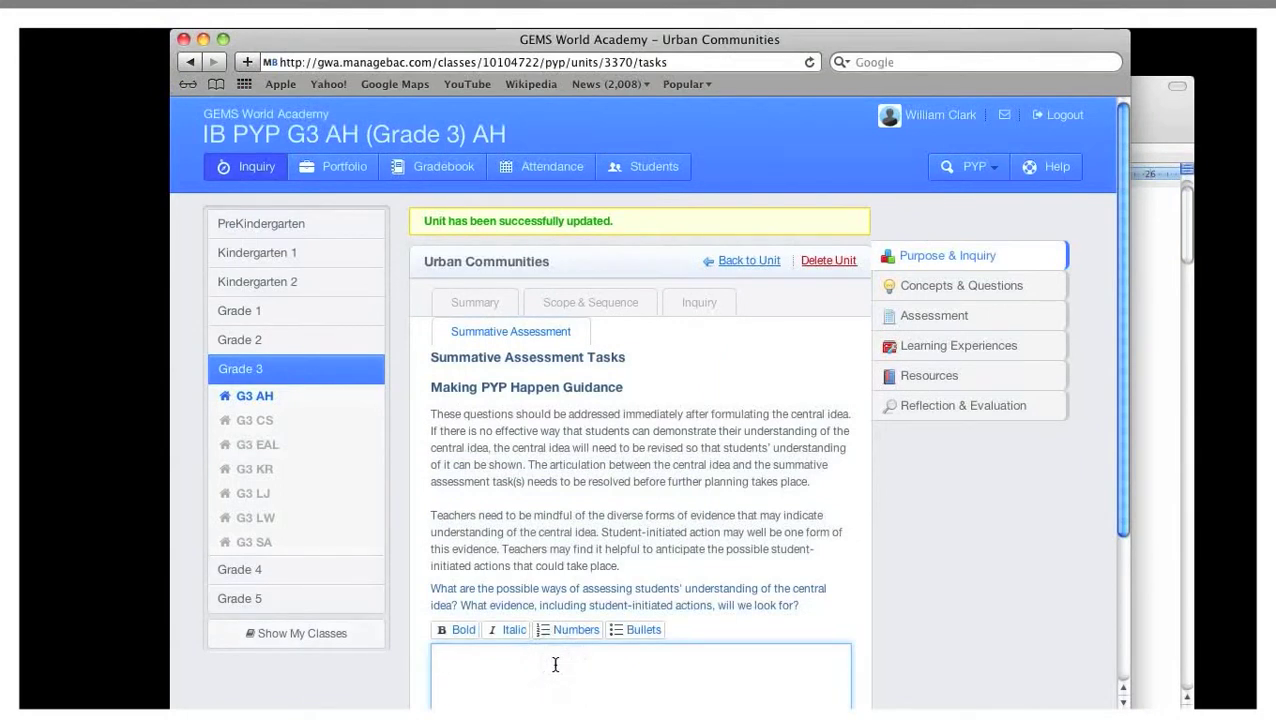
pyautogui.press('super+v')
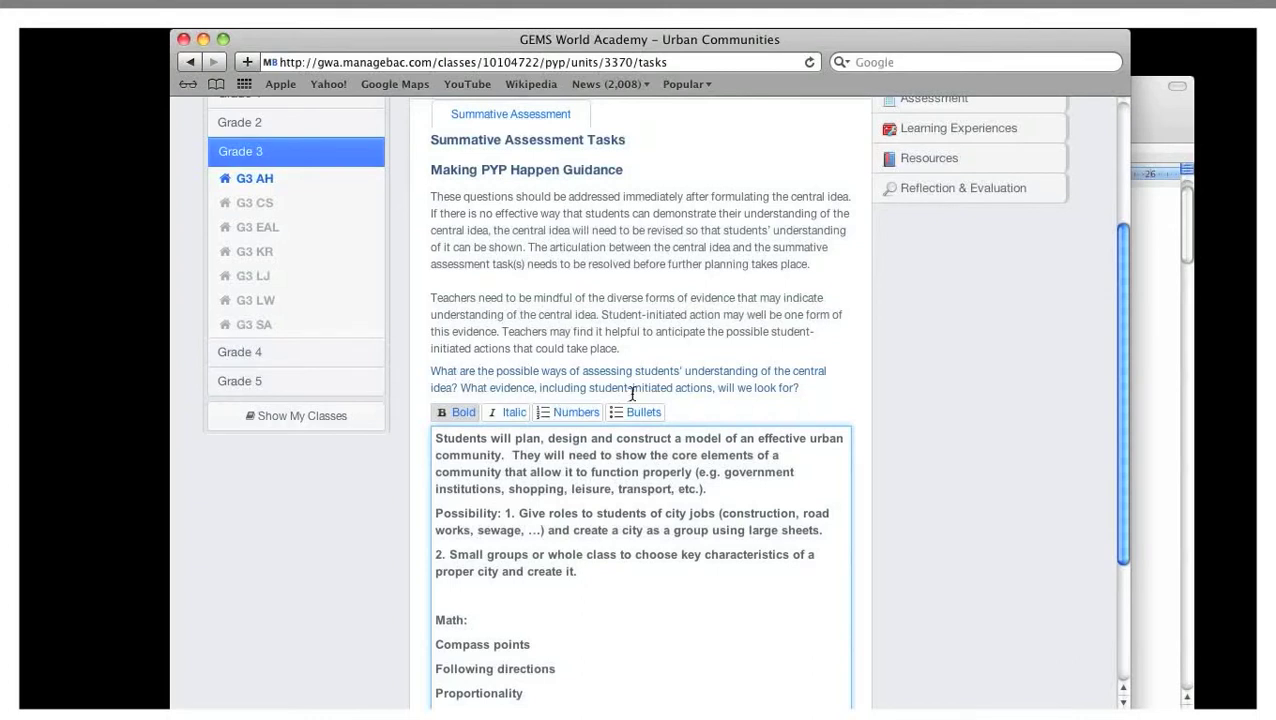
pyautogui.click(1140, 95)
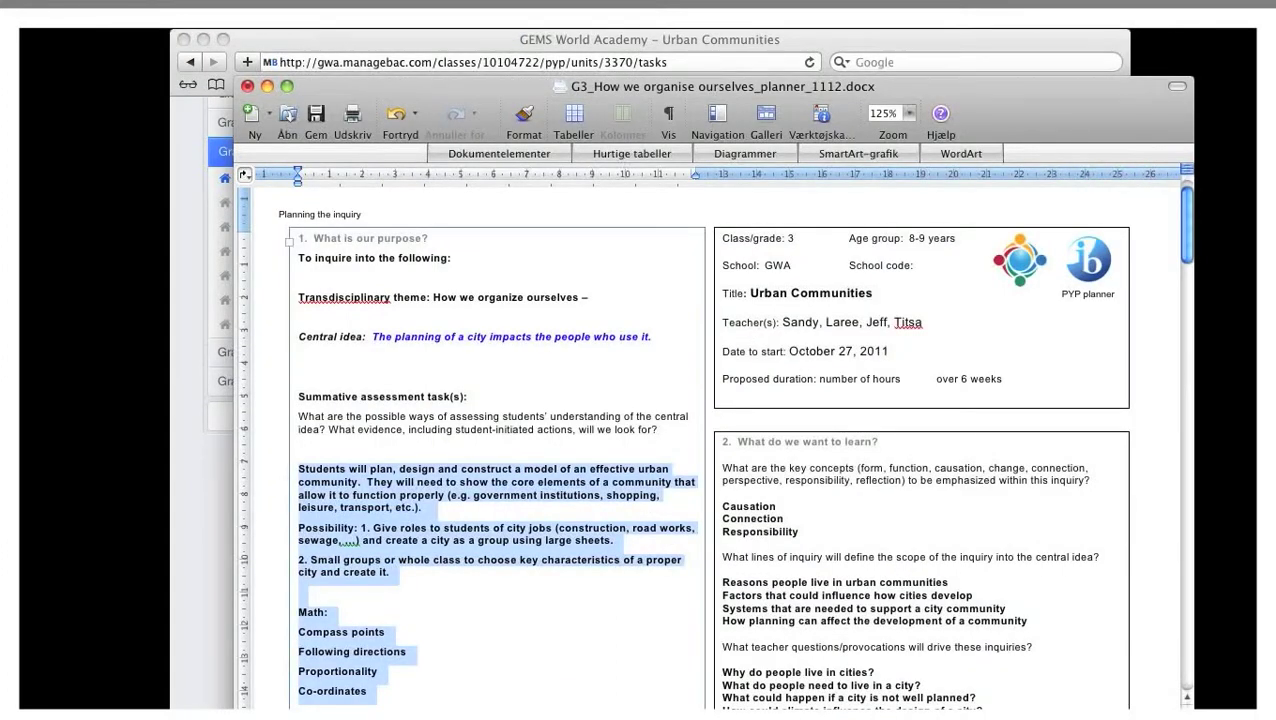
pyautogui.click(858, 40)
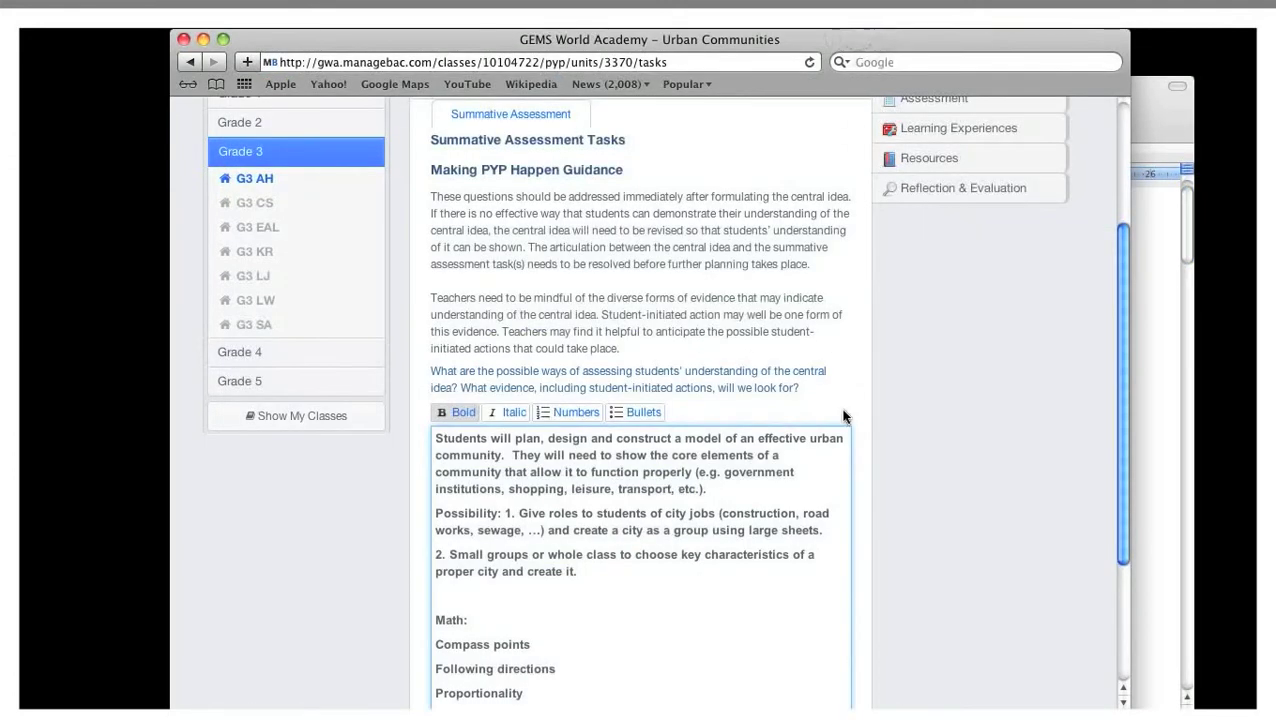
pyautogui.write('Co-ordinates')
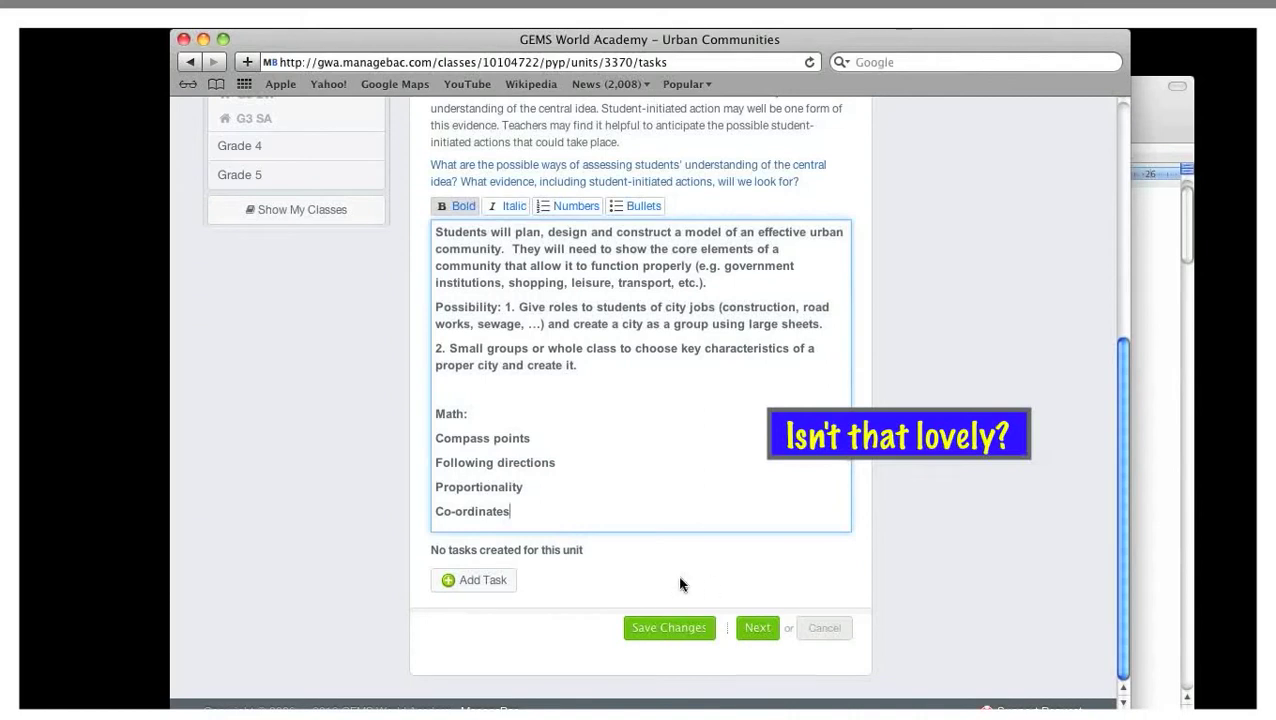
# Step: Start a new task named "Summative assessment" for the Urban Communities unit and set its category to Presentation
pyautogui.click(493, 581)
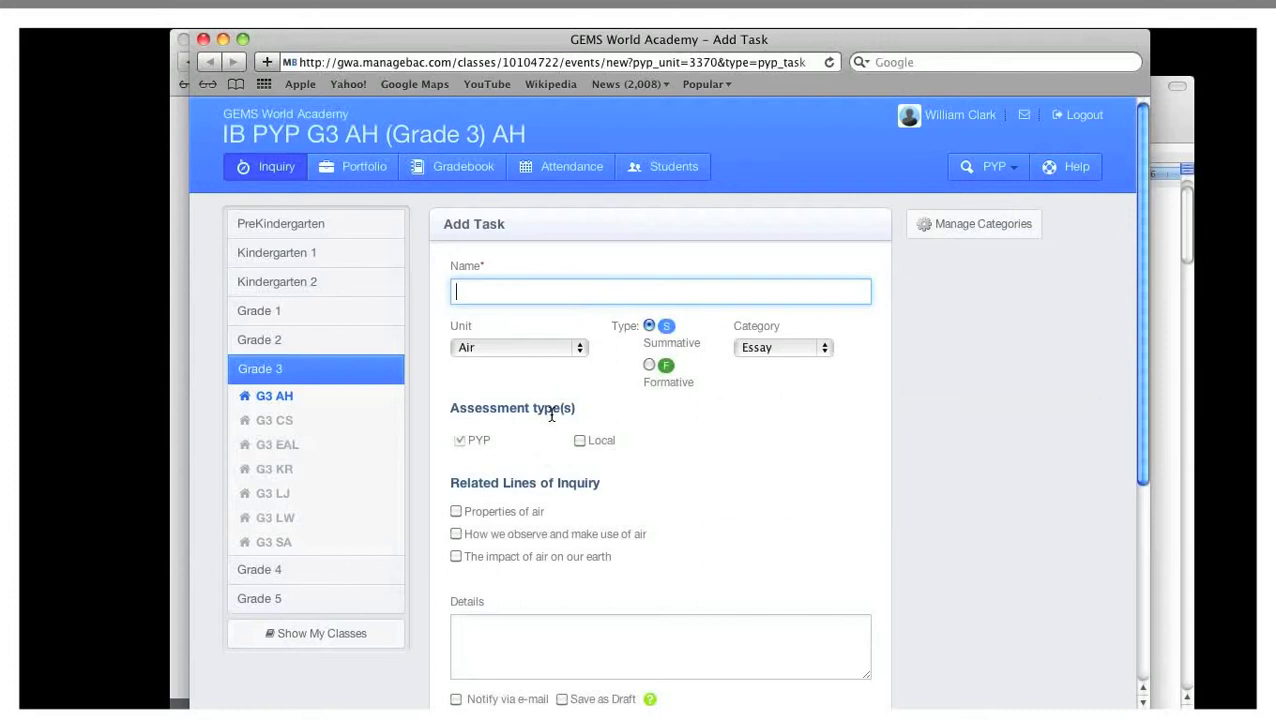
pyautogui.write('Summative assess')
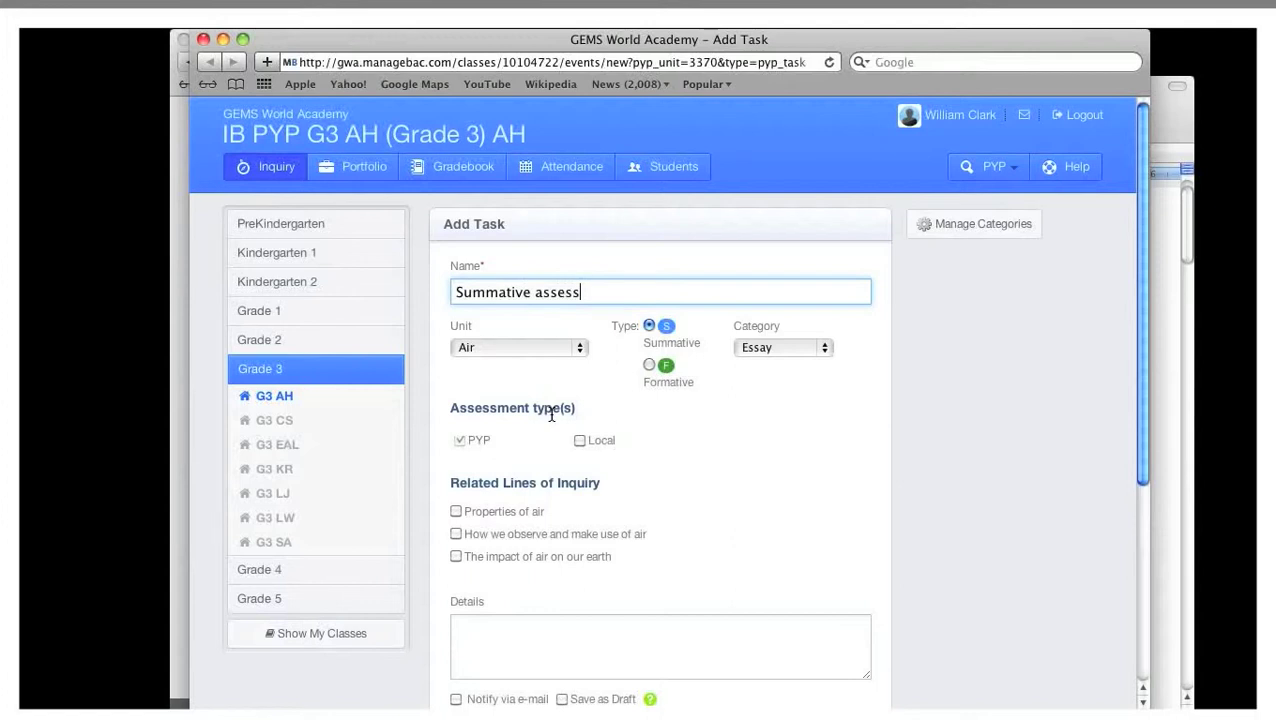
pyautogui.write('ment')
pyautogui.scroll(-3, 551, 414)
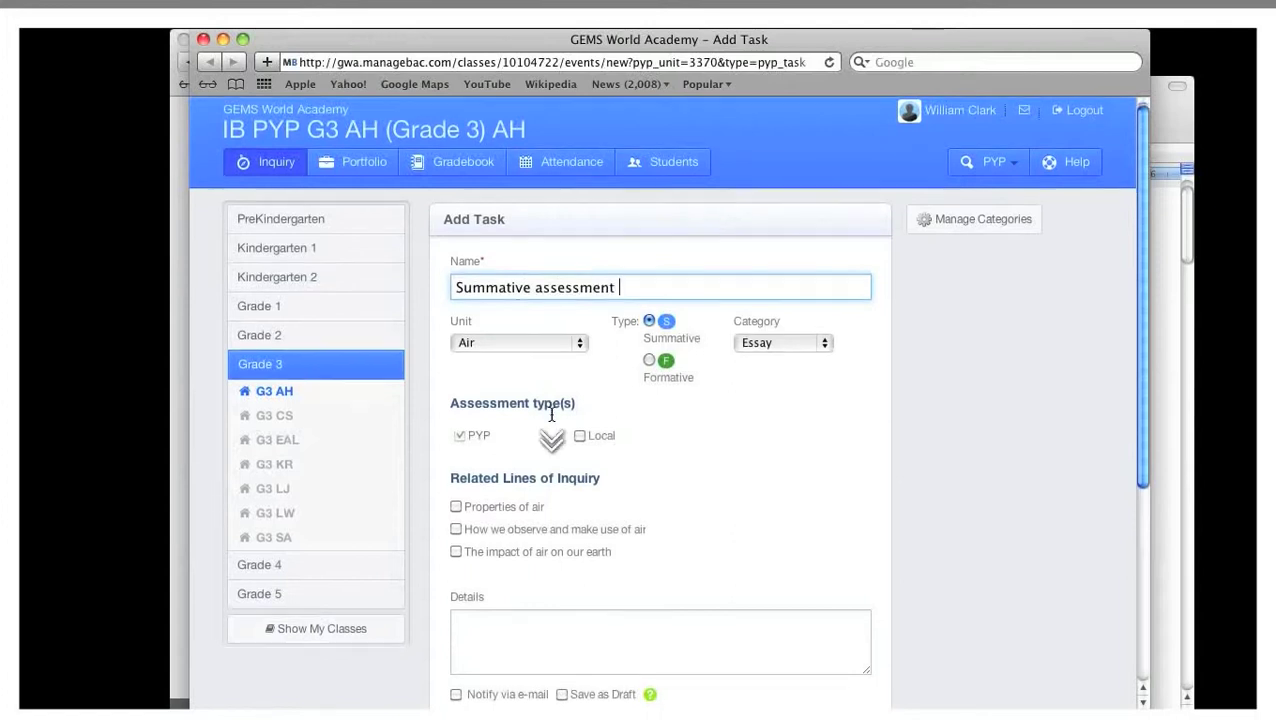
pyautogui.scroll(3, 594, 379)
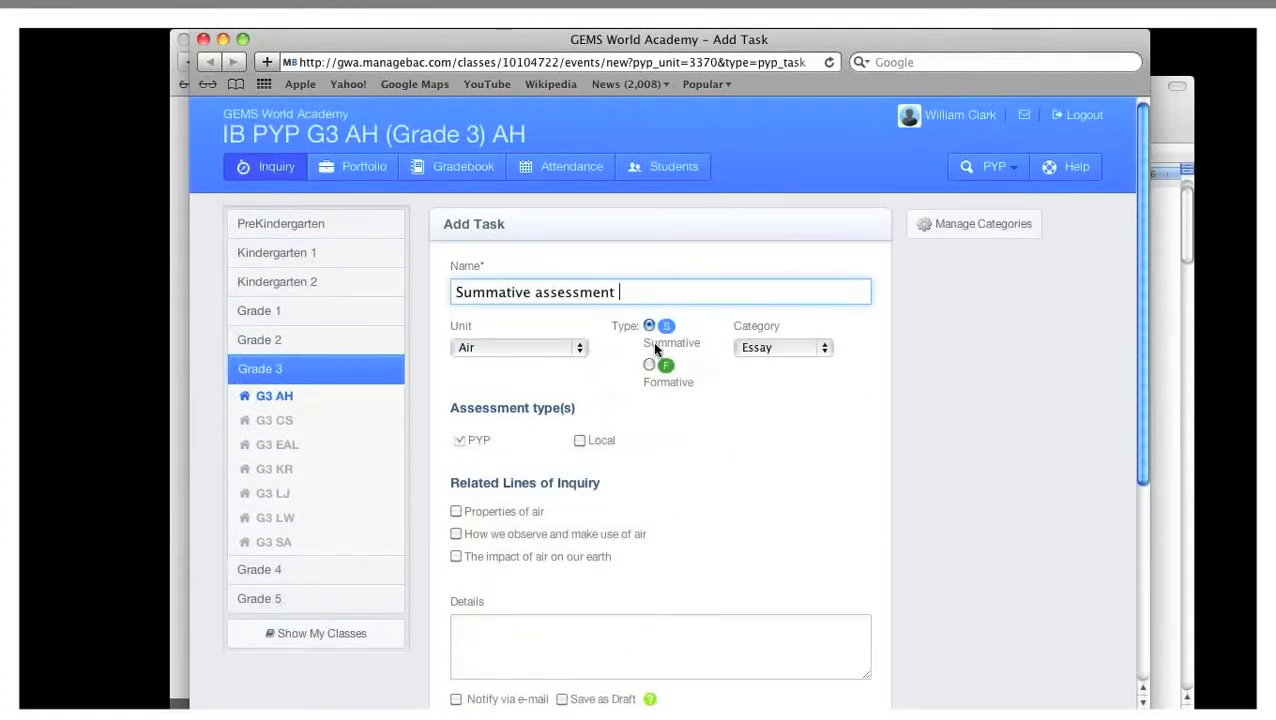
pyautogui.click(583, 350)
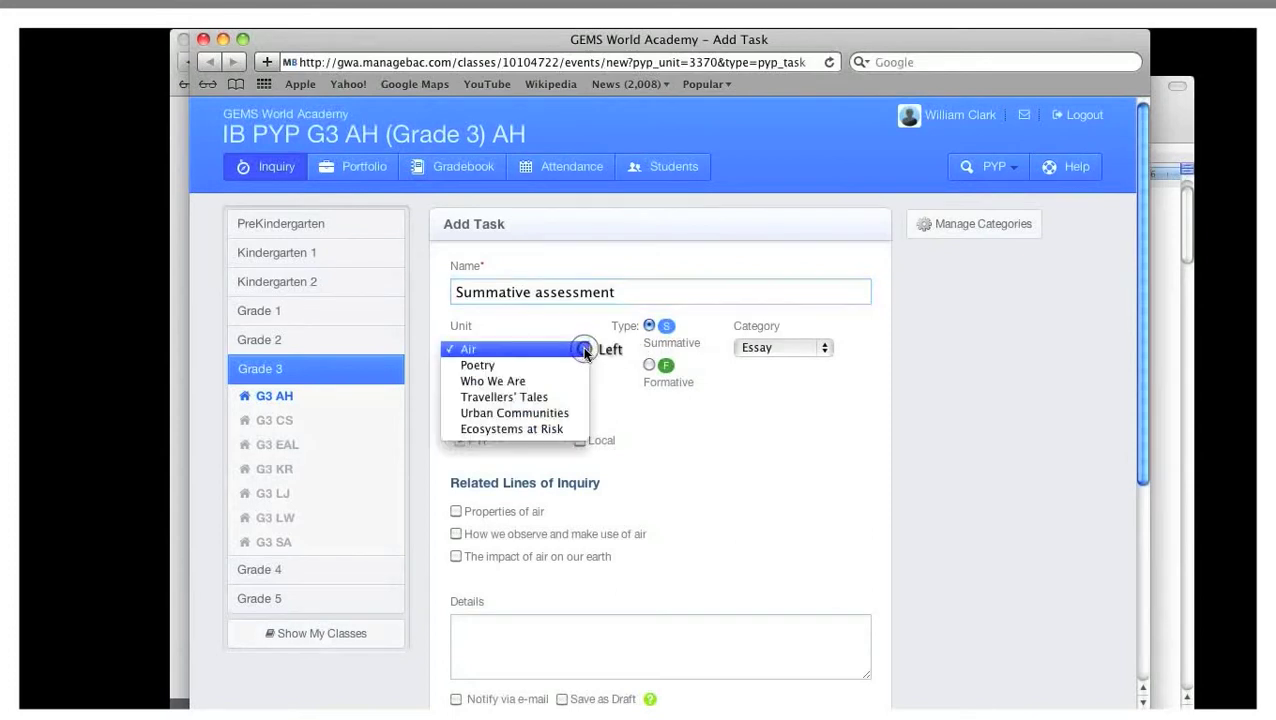
pyautogui.click(553, 413)
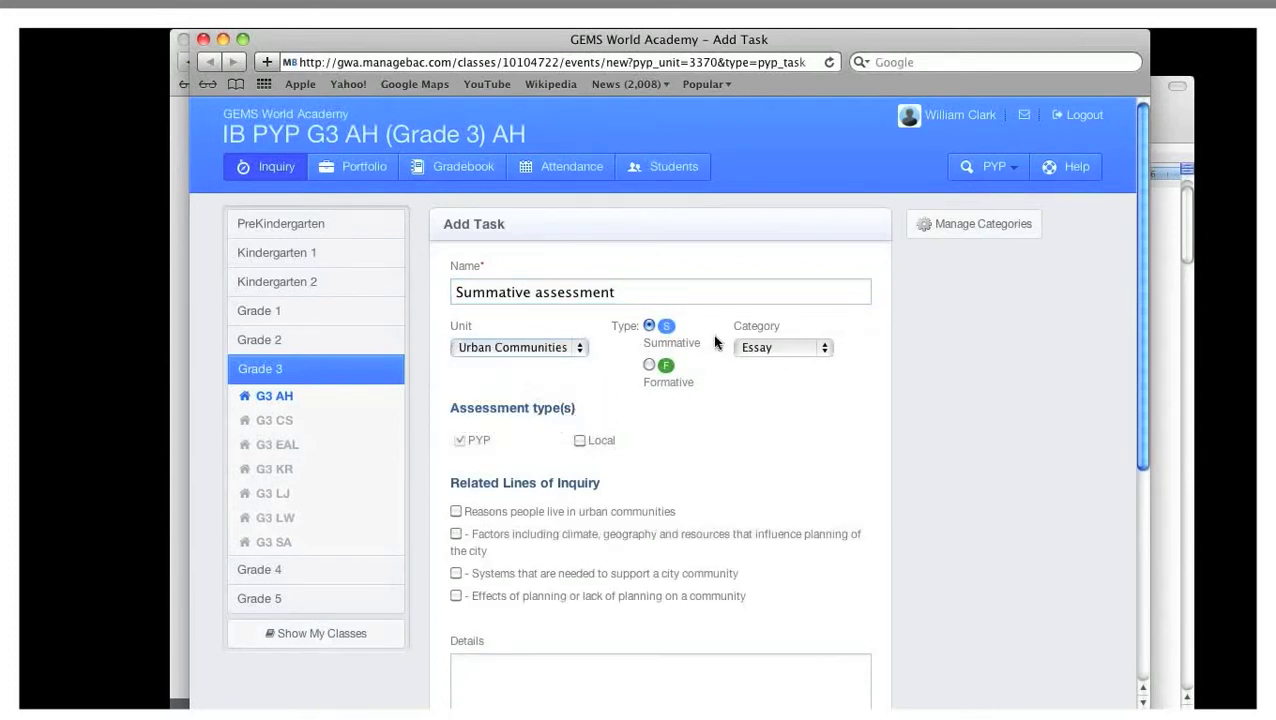
pyautogui.click(823, 349)
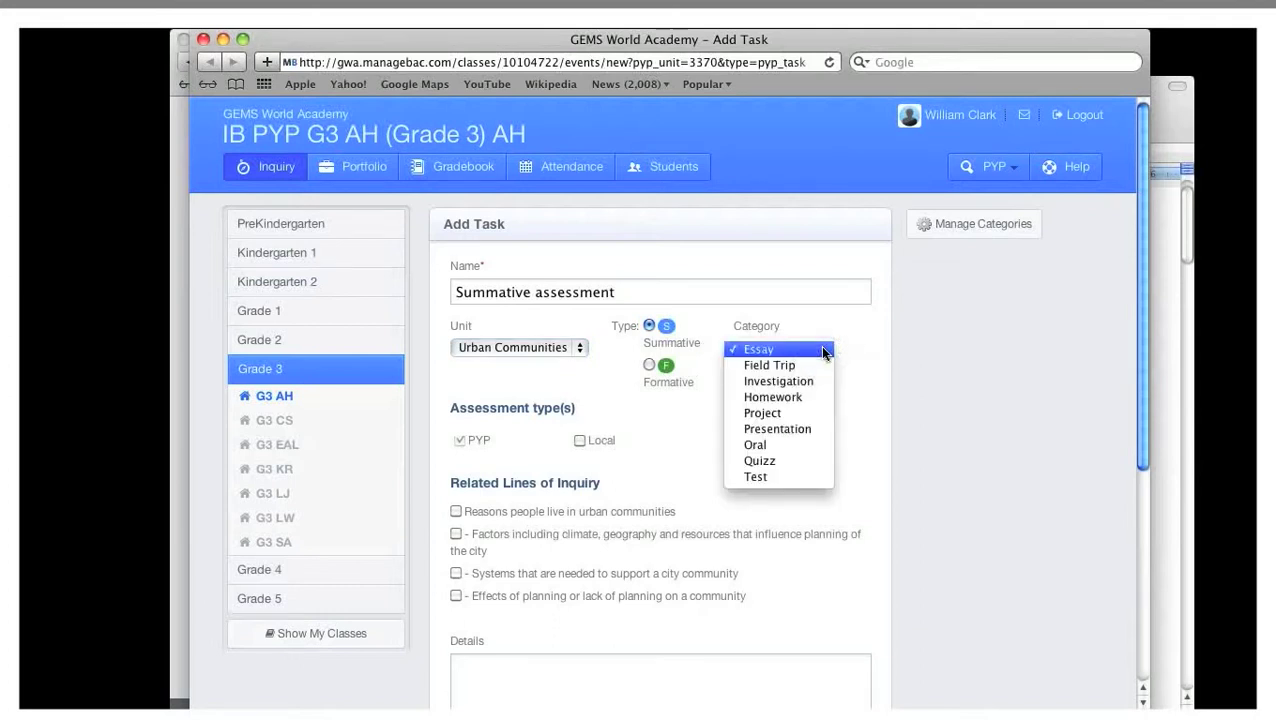
pyautogui.click(805, 428)
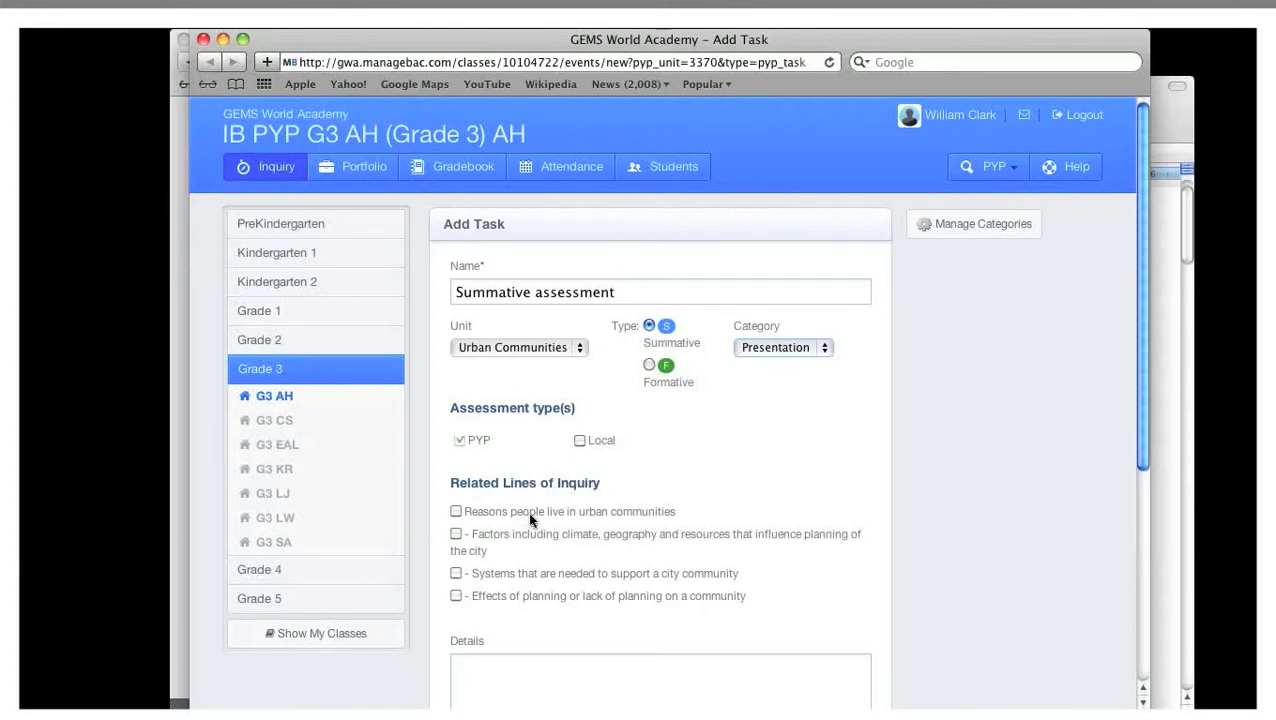
# Step: Review the new task's lines of inquiry, details, date and attachment options, and cancel the task without adding it
pyautogui.scroll(-5, 530, 519)
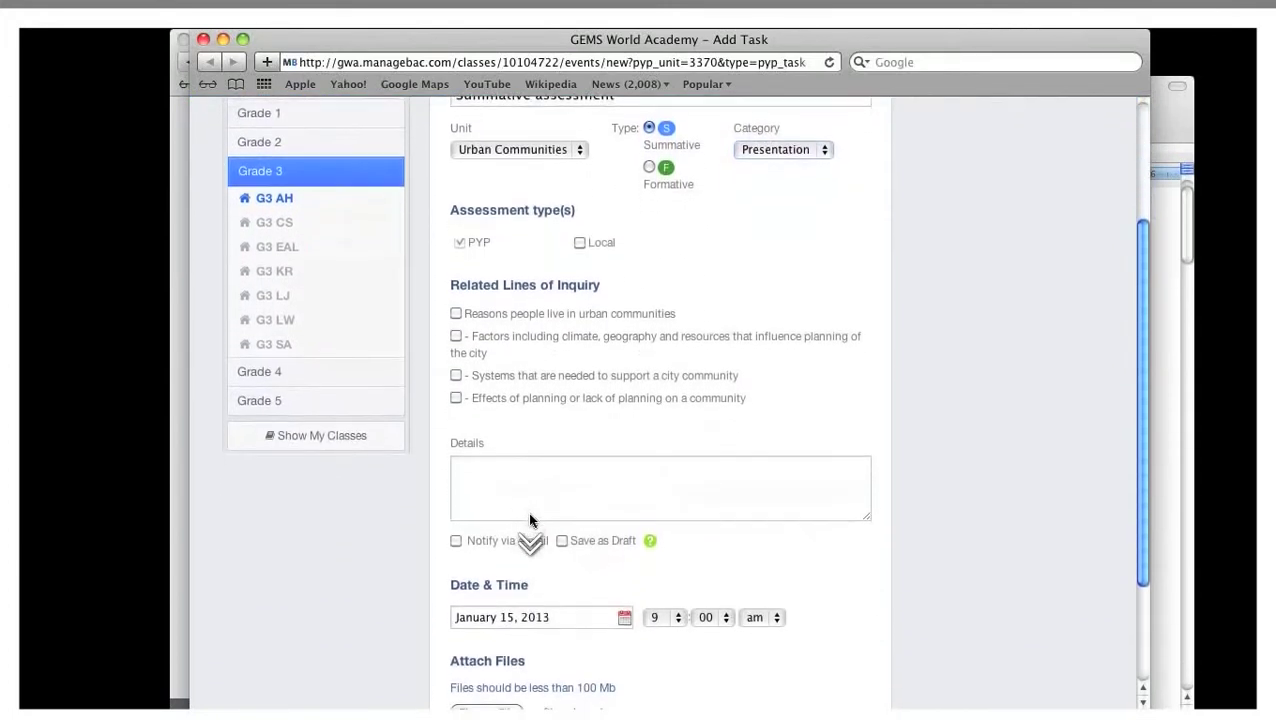
pyautogui.scroll(-1, 530, 519)
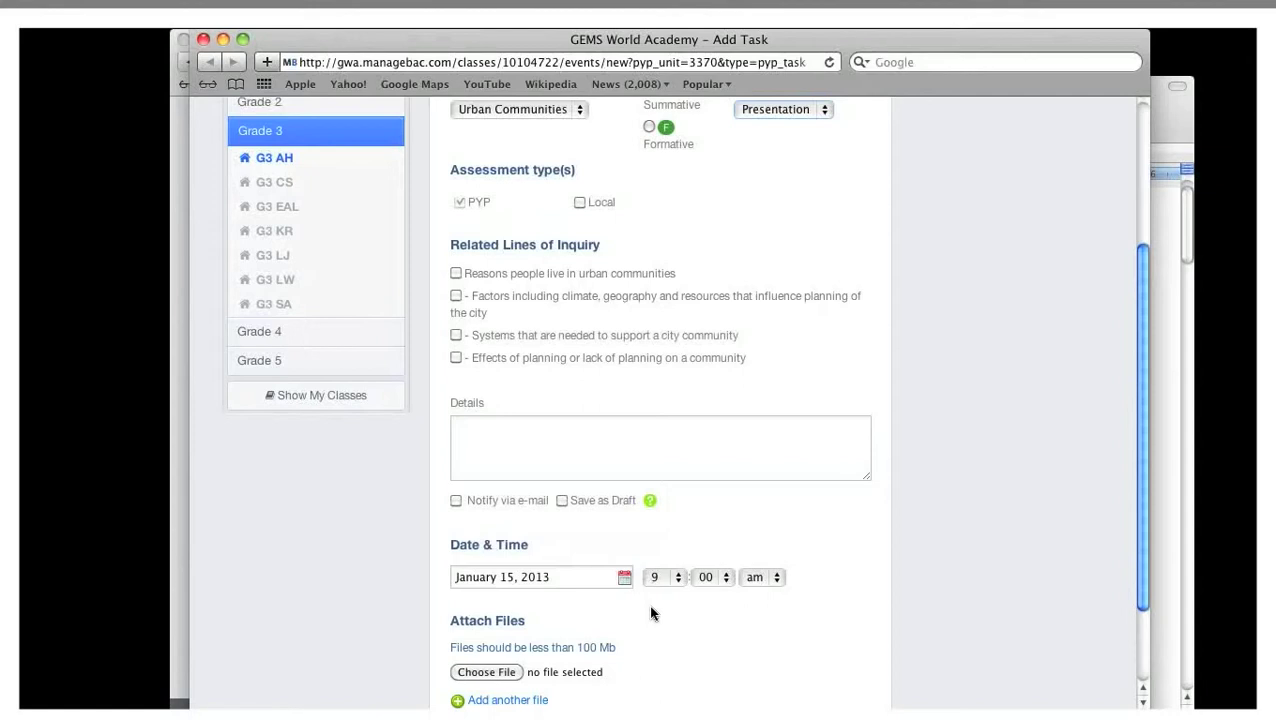
pyautogui.scroll(-3, 651, 613)
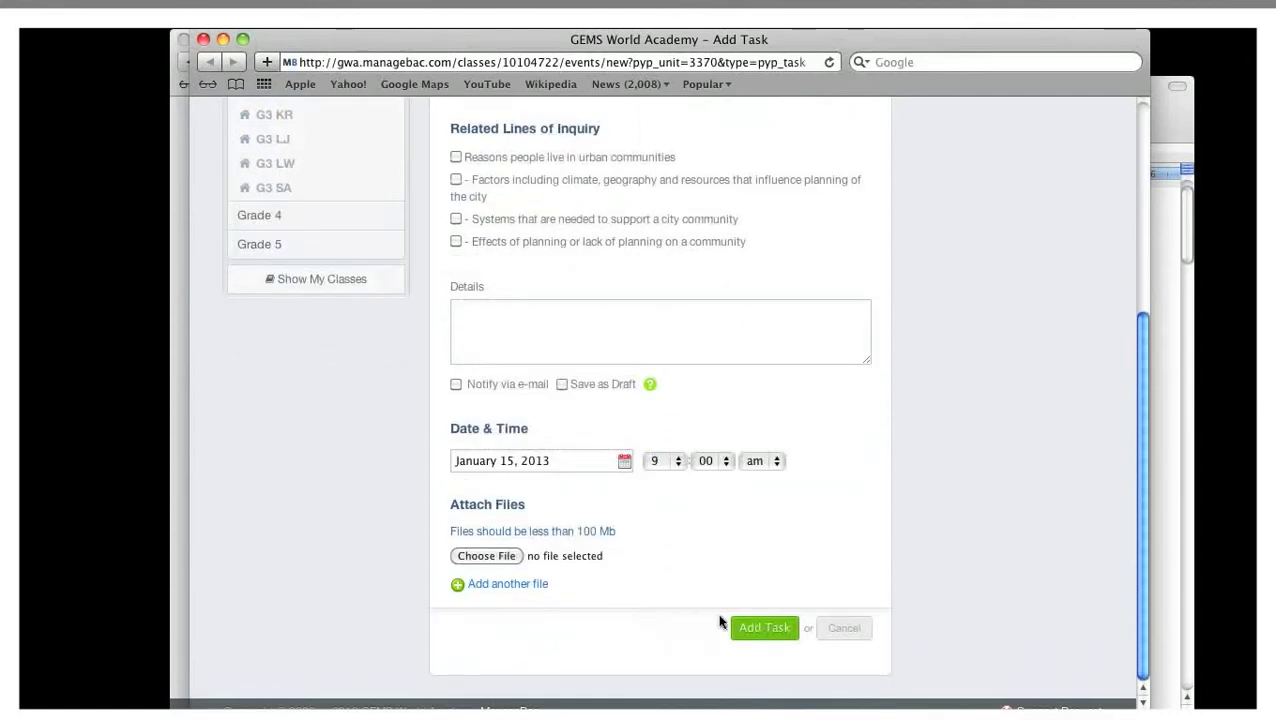
pyautogui.click(833, 630)
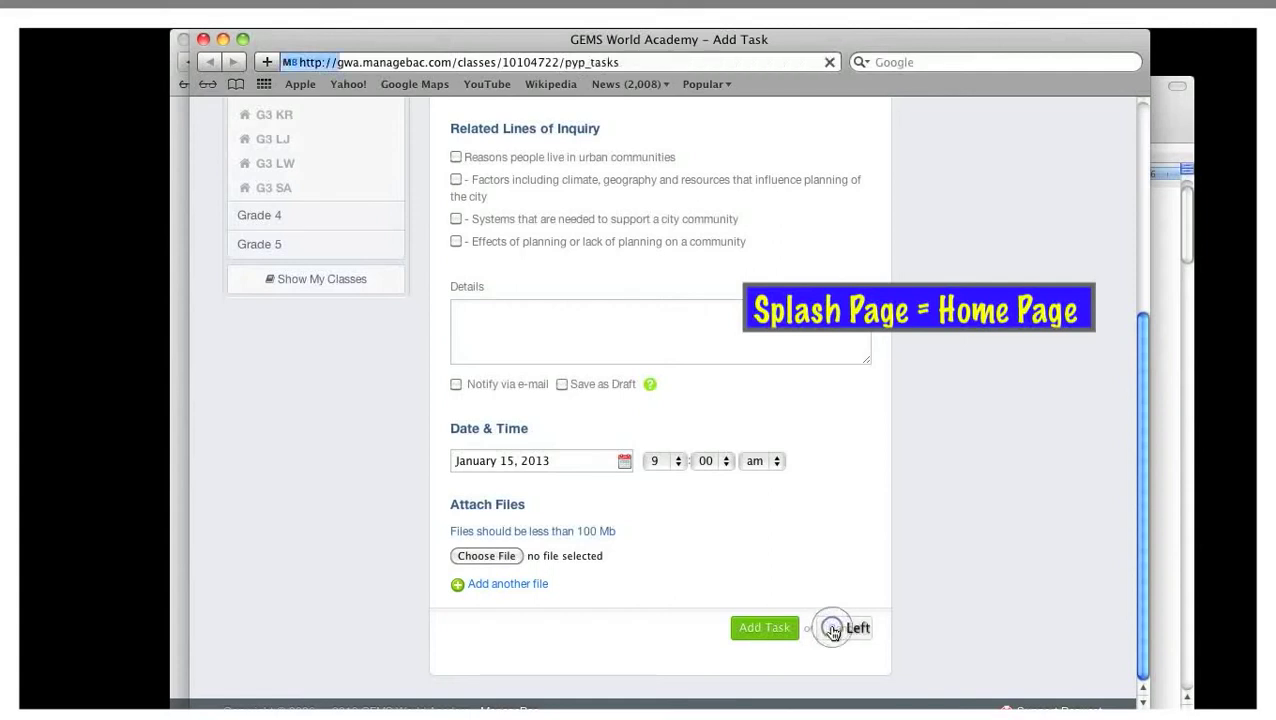